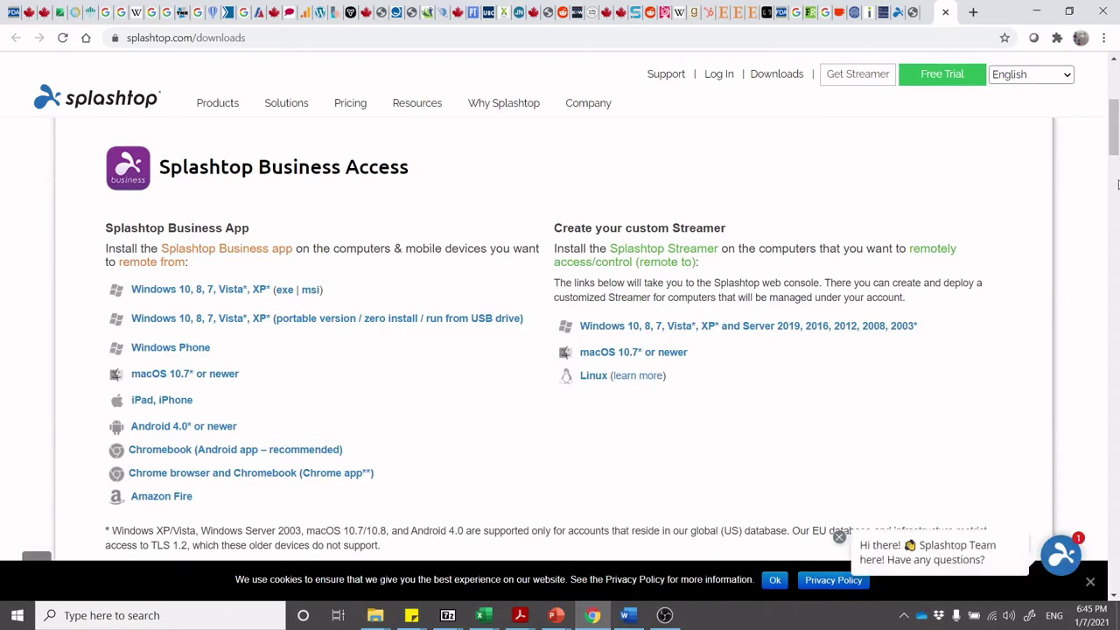
# Leave the Splashtop downloads page for the Getting onto ESHA deck at slide 4.
pyautogui.moveTo(1117, 136); pyautogui.dragTo(1116, 92)
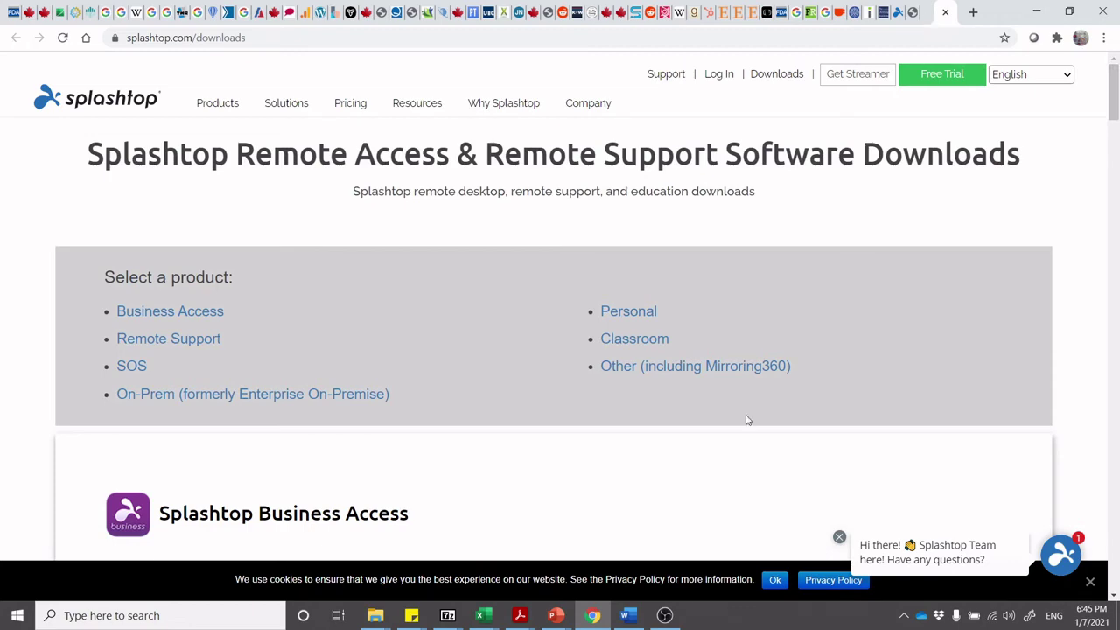
pyautogui.moveTo(555, 612)
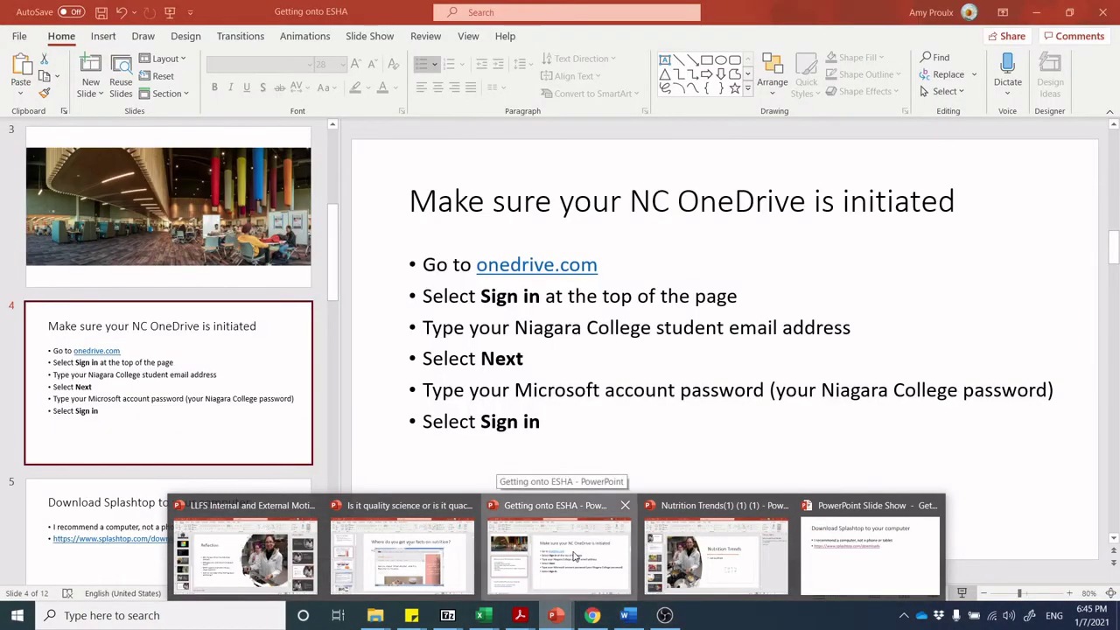
pyautogui.click(575, 556)
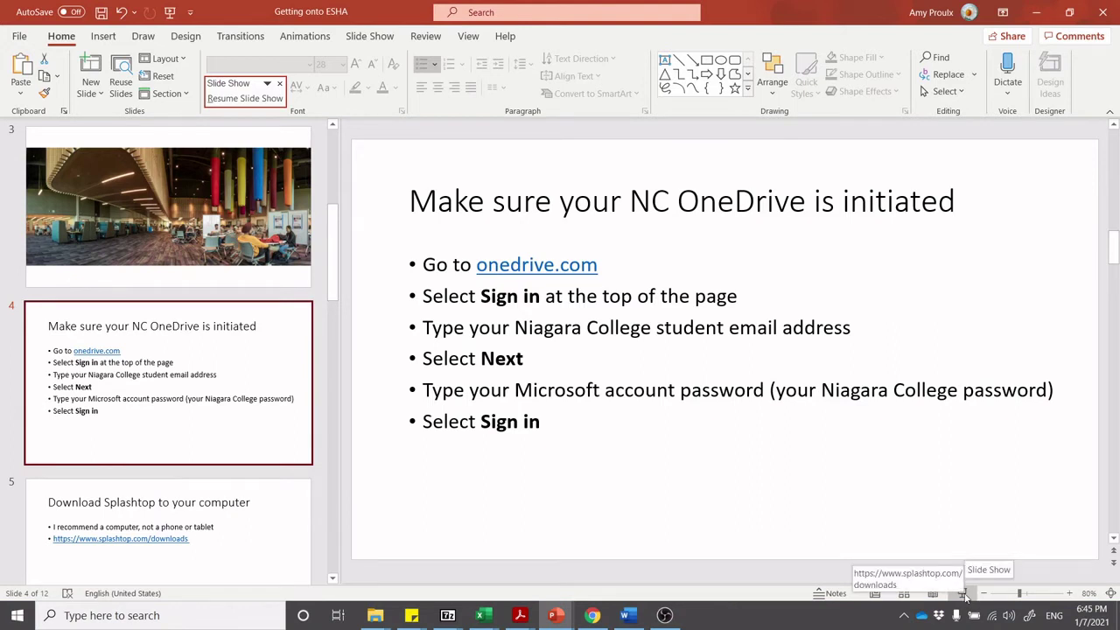
# Present the Log into Splashtop, nesting dolls and all-in-one computers slides, then return to Log into Splashtop.
pyautogui.click(963, 594)
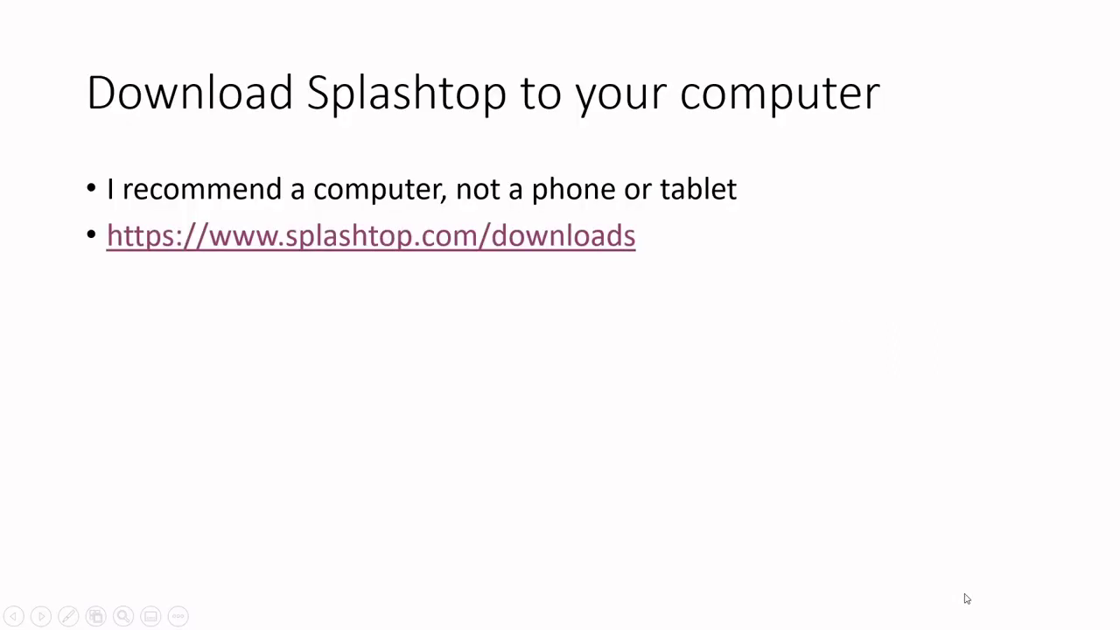
pyautogui.click(967, 598)
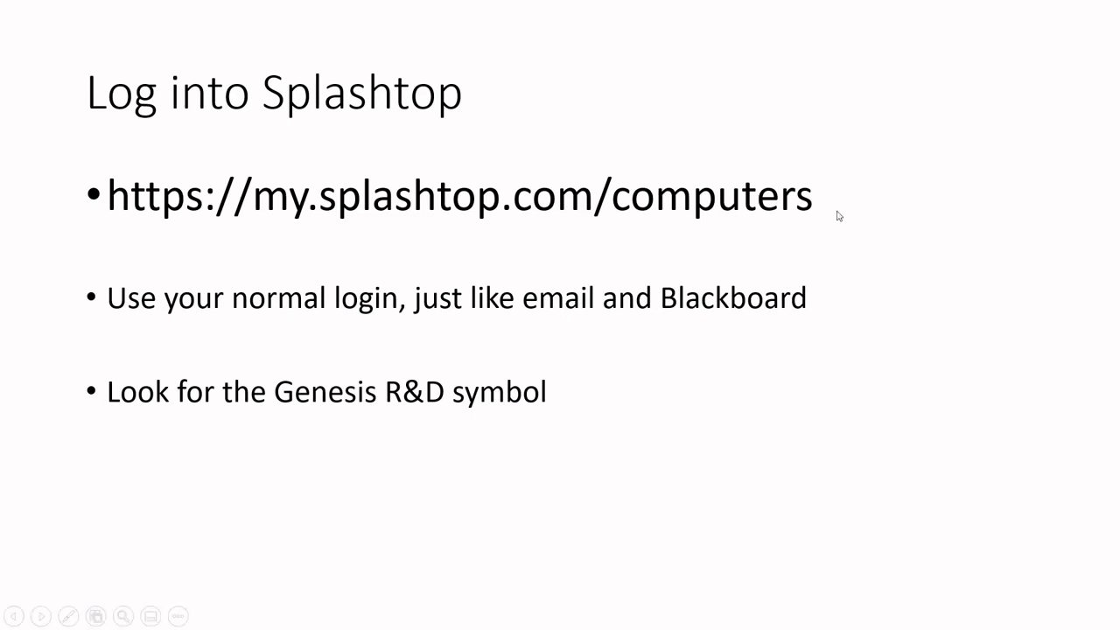
pyautogui.click(709, 198)
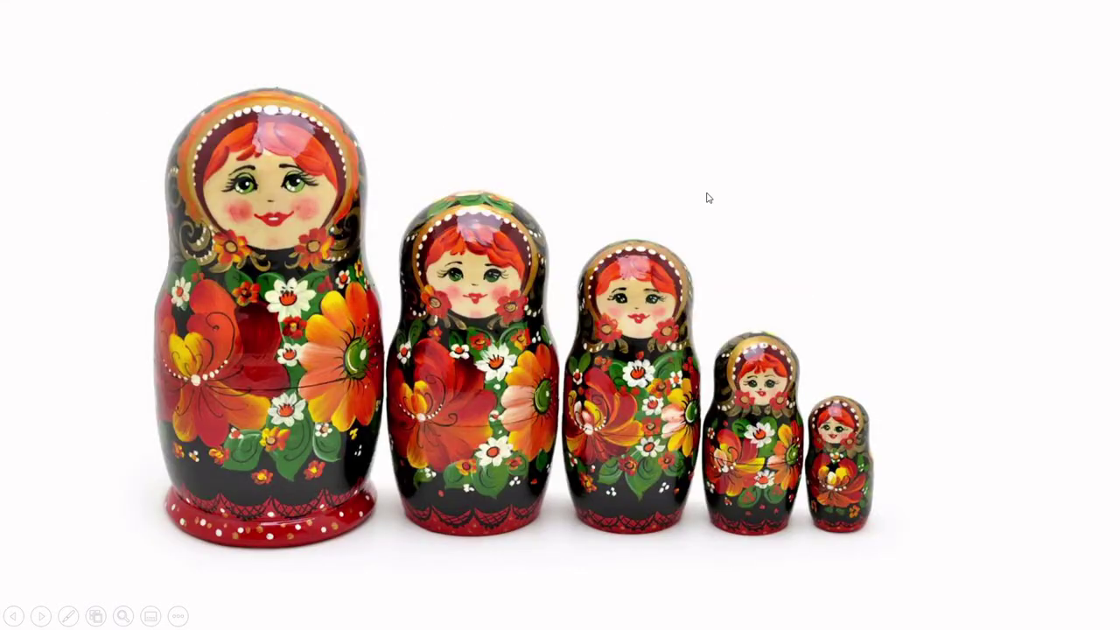
pyautogui.click(709, 198)
pyautogui.click(708, 198)
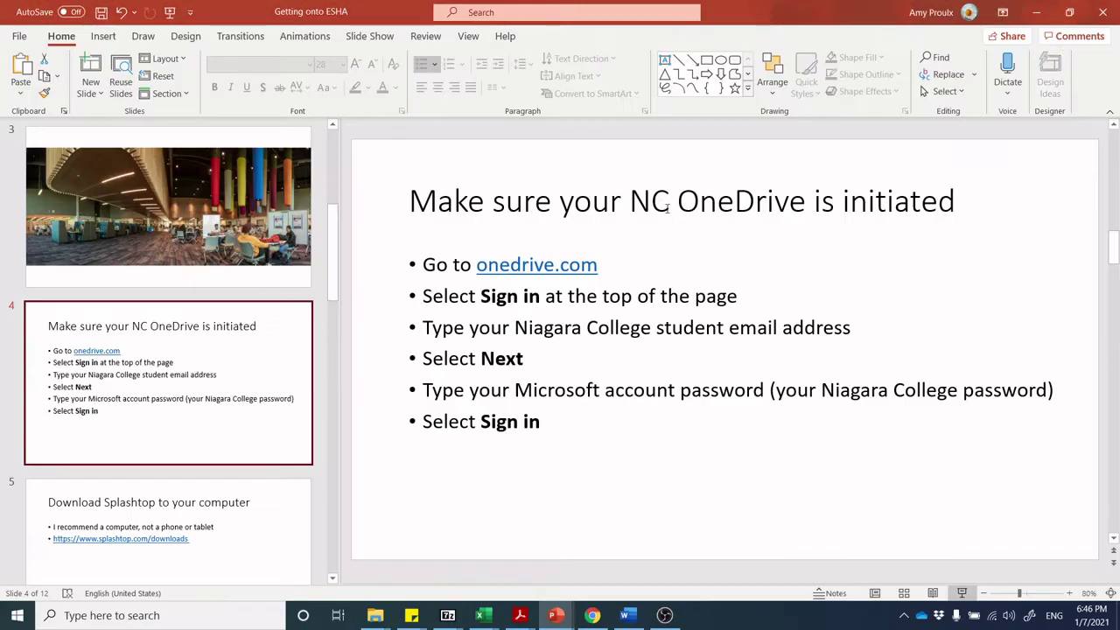
# Connect to NLRC19C1720 from the my.splashtop.com computers list through the Splashtop Business app.
pyautogui.click(592, 615)
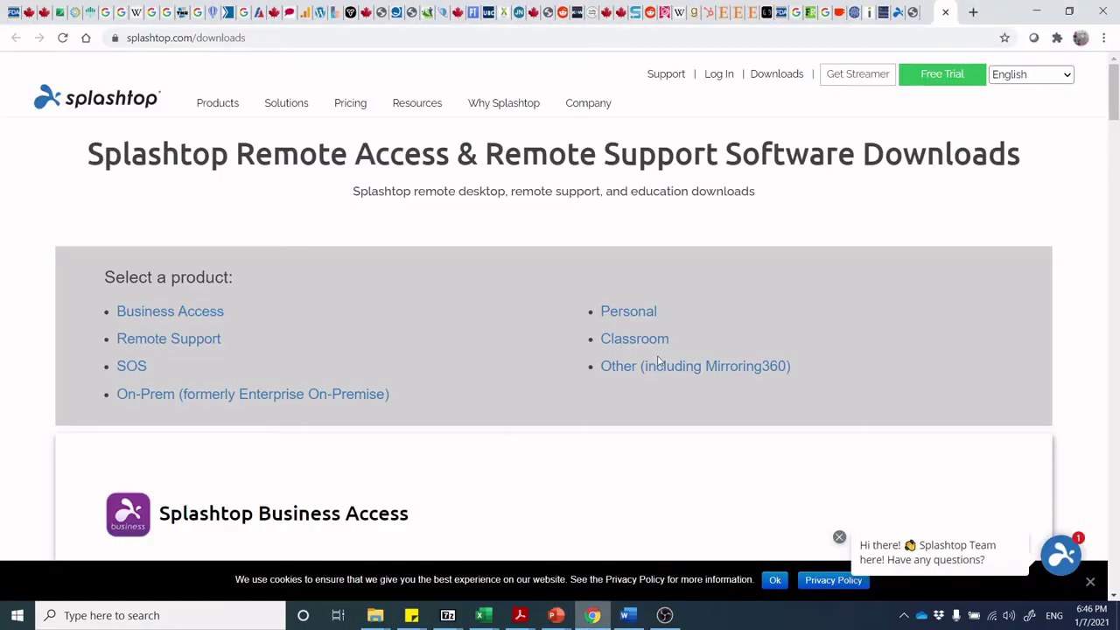
pyautogui.click(901, 17)
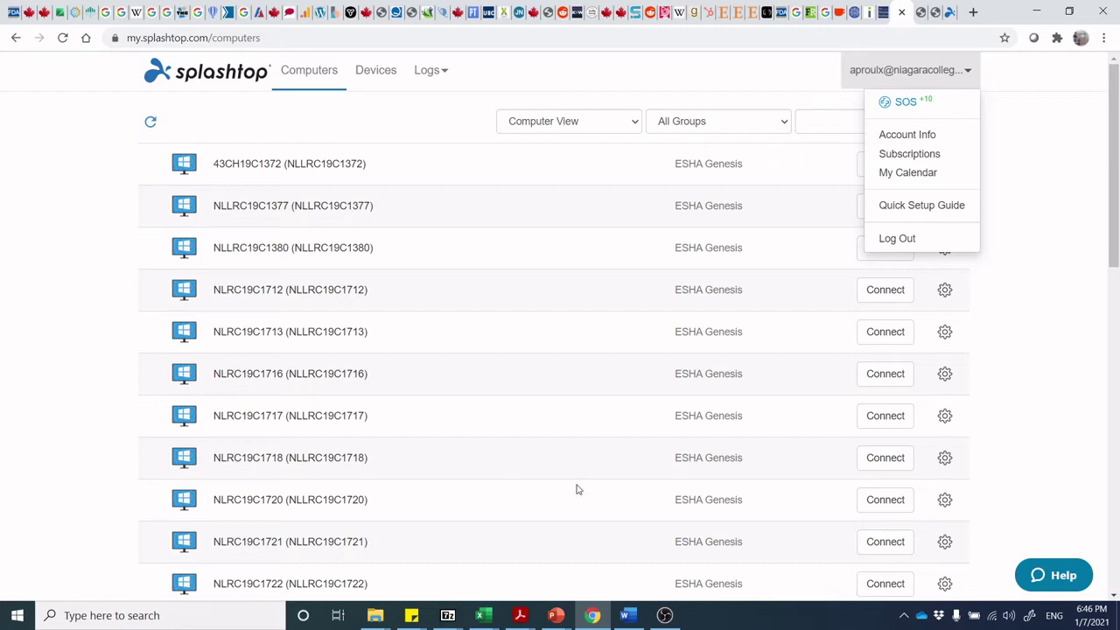
pyautogui.click(899, 505)
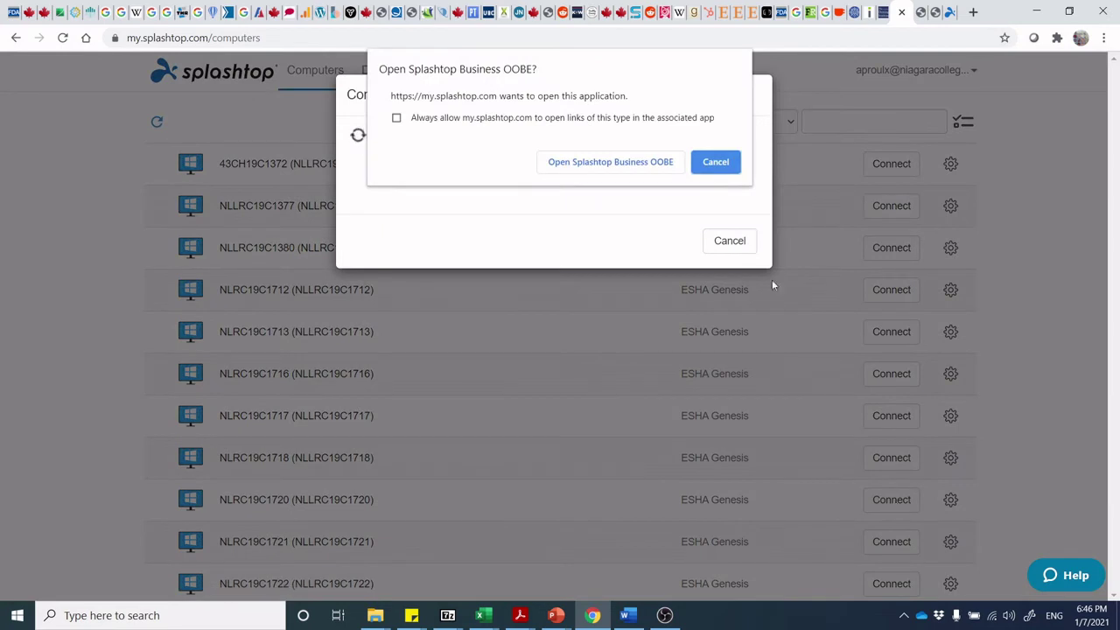
pyautogui.click(644, 163)
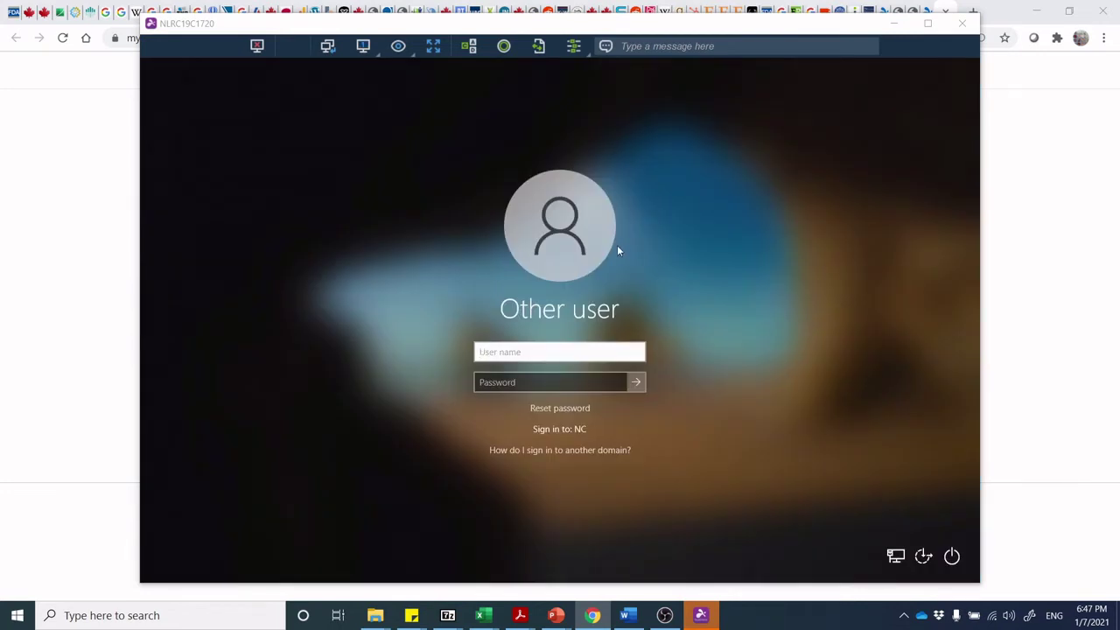
# Sign in to NLRC19C1720 with the account username and password, then show the session full screen.
pyautogui.click(578, 355)
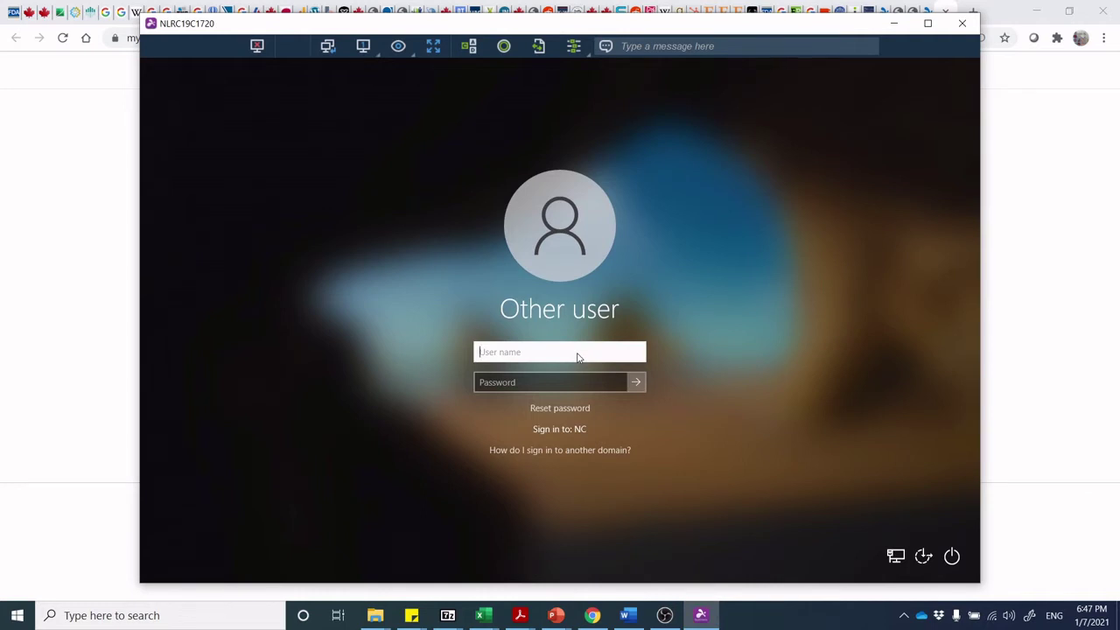
pyautogui.press('Tab')
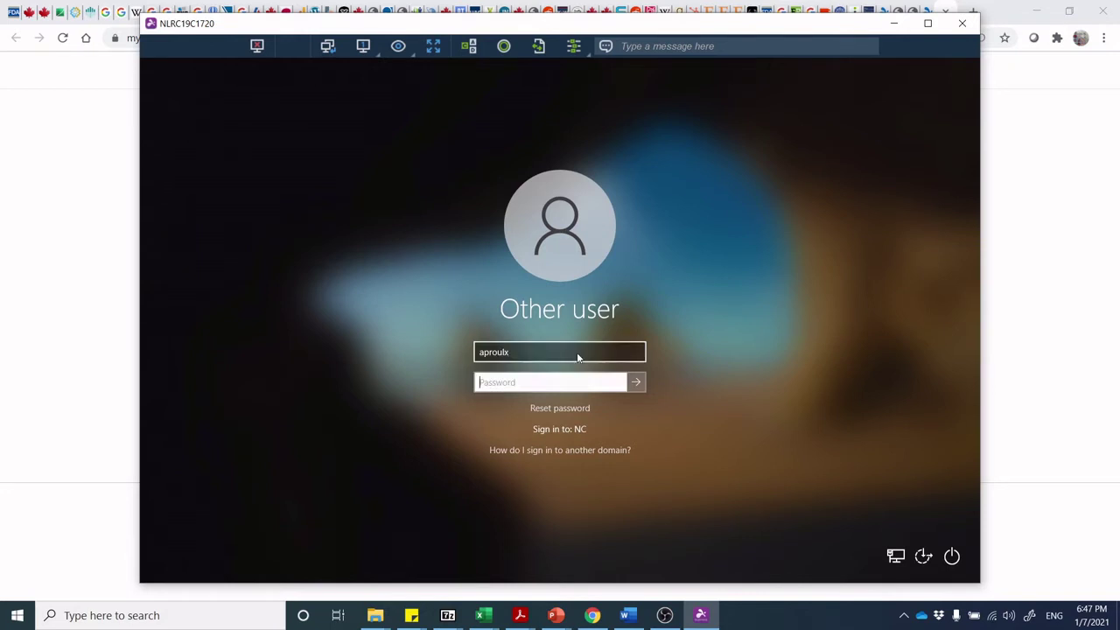
pyautogui.write('••••••••••••')
pyautogui.press('Return')
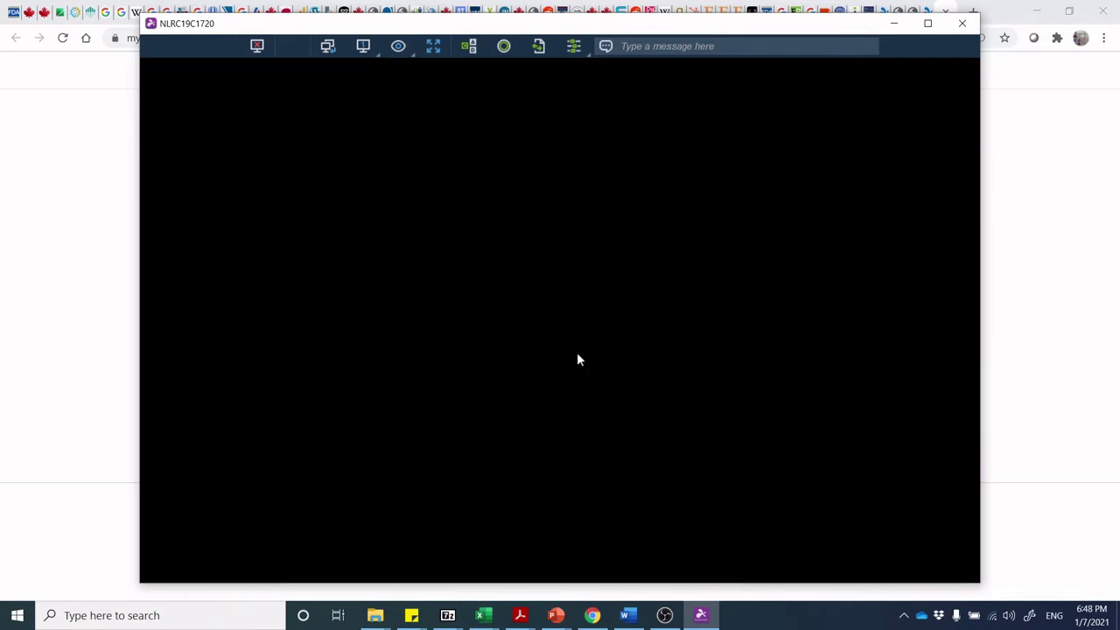
pyautogui.click(433, 48)
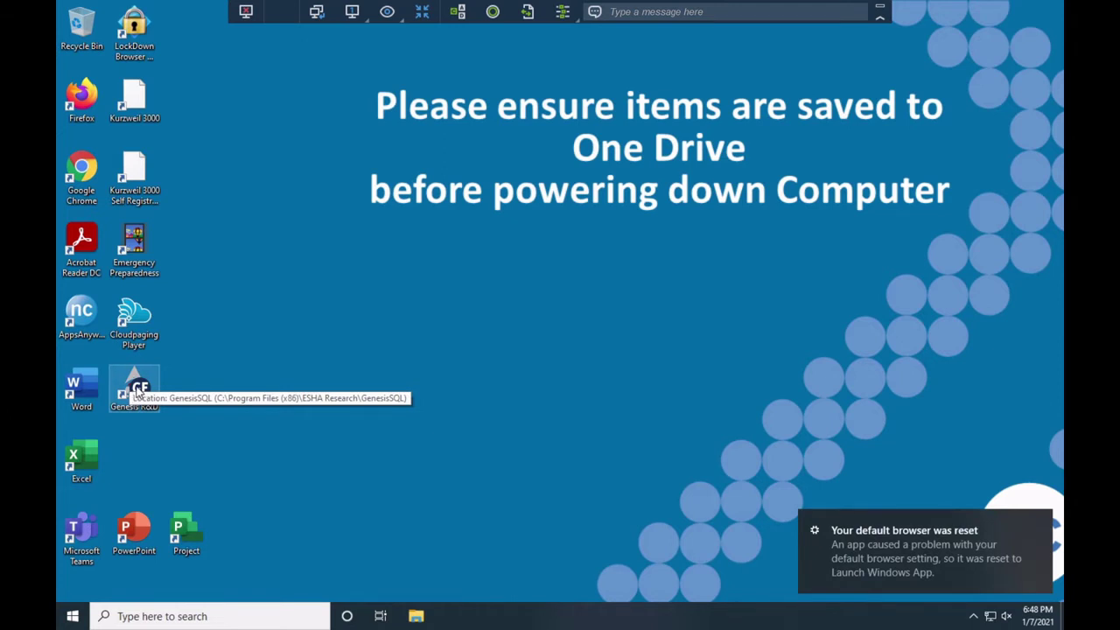
# Start Genesis R&D from the remote desktop icon, exit full screen, and return to slide 4.
pyautogui.doubleClick(136, 385)
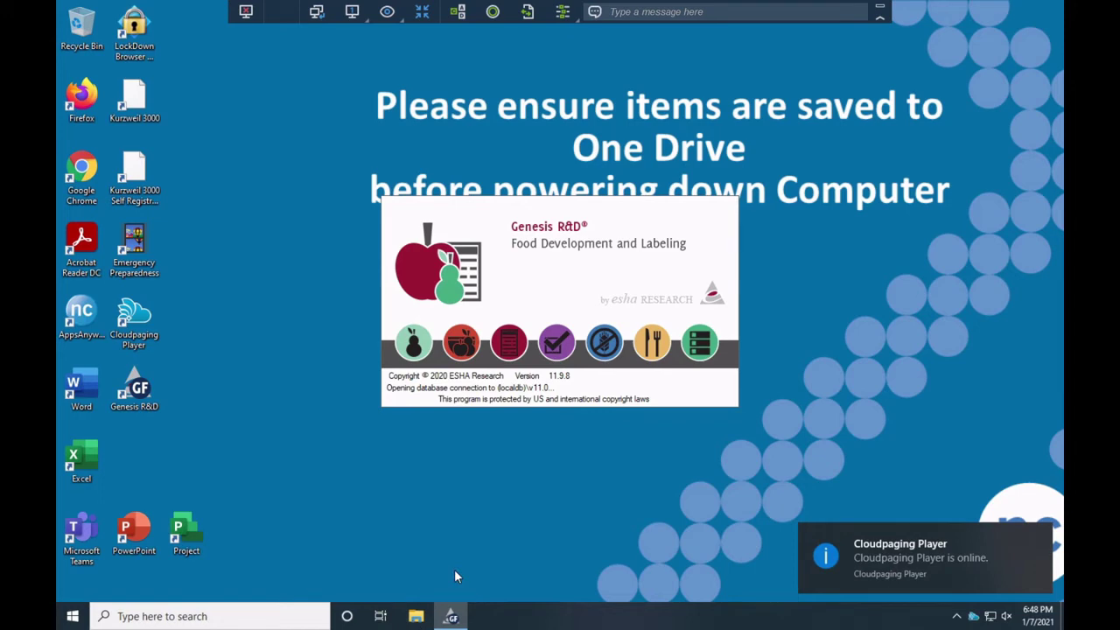
pyautogui.press('ctrl+alt+Break')
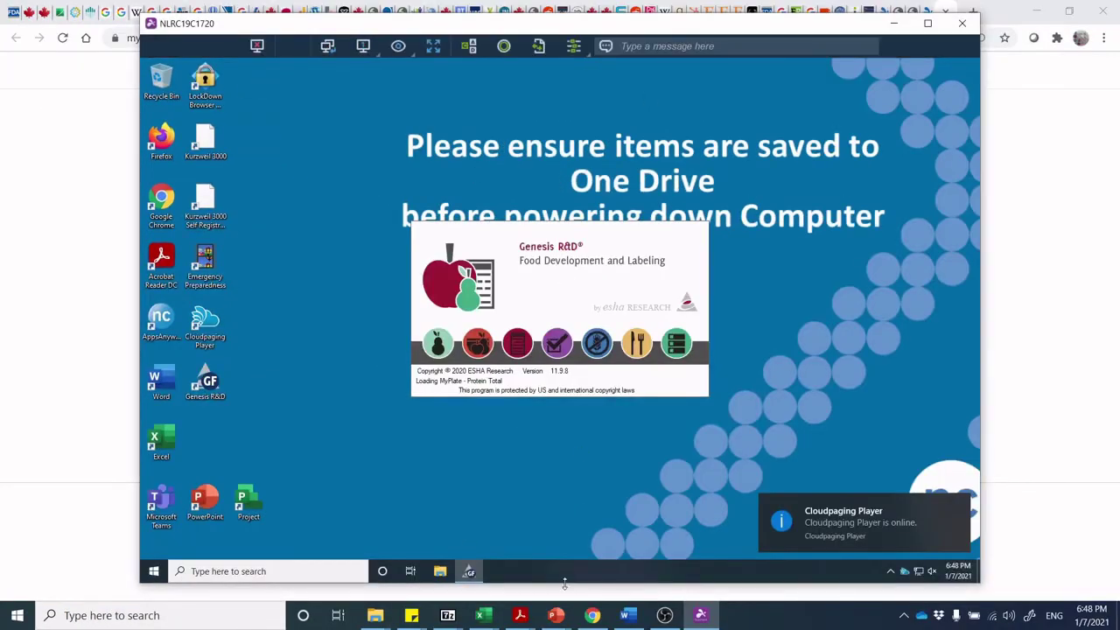
pyautogui.moveTo(556, 614)
pyautogui.click(645, 552)
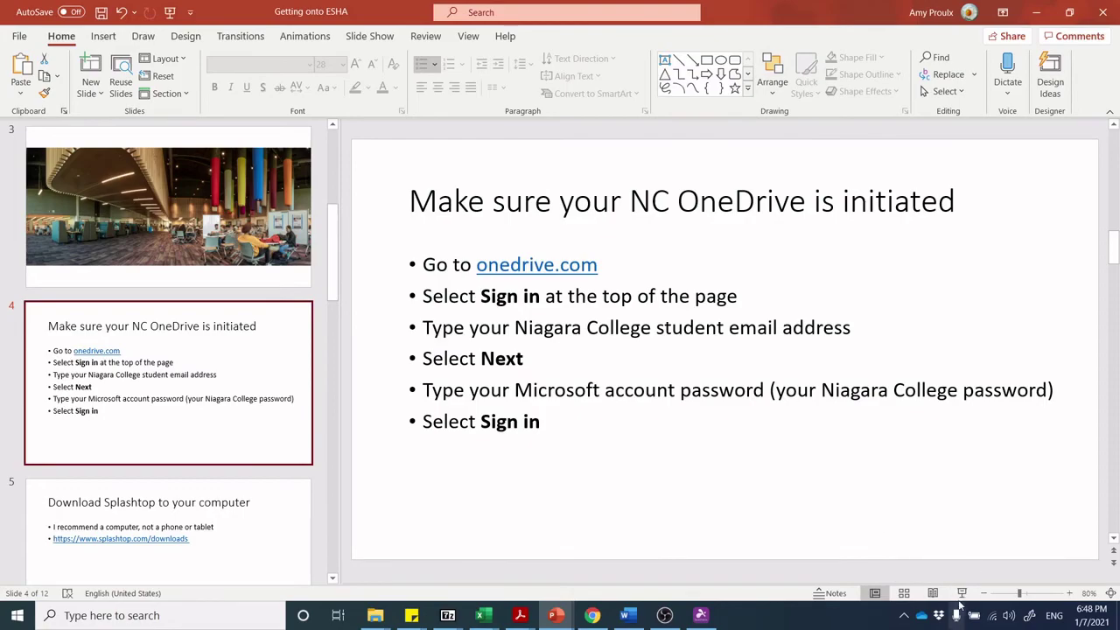
# Present from Download Splashtop through Summary of saving files, ending the show on slide 9.
pyautogui.click(961, 594)
pyautogui.press('Right')
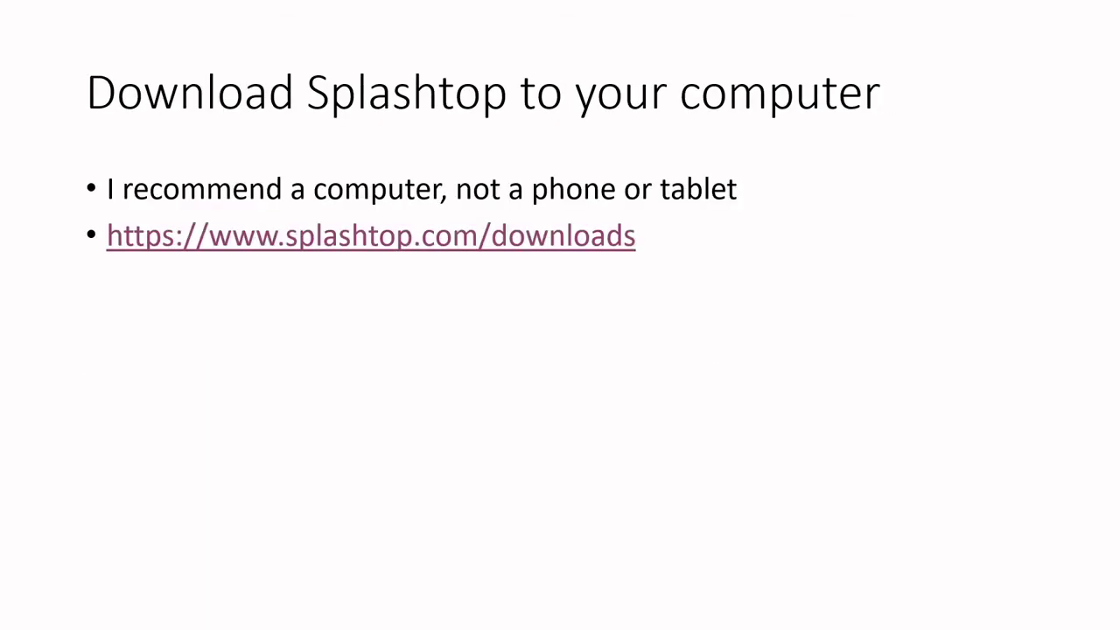
pyautogui.press('Right')
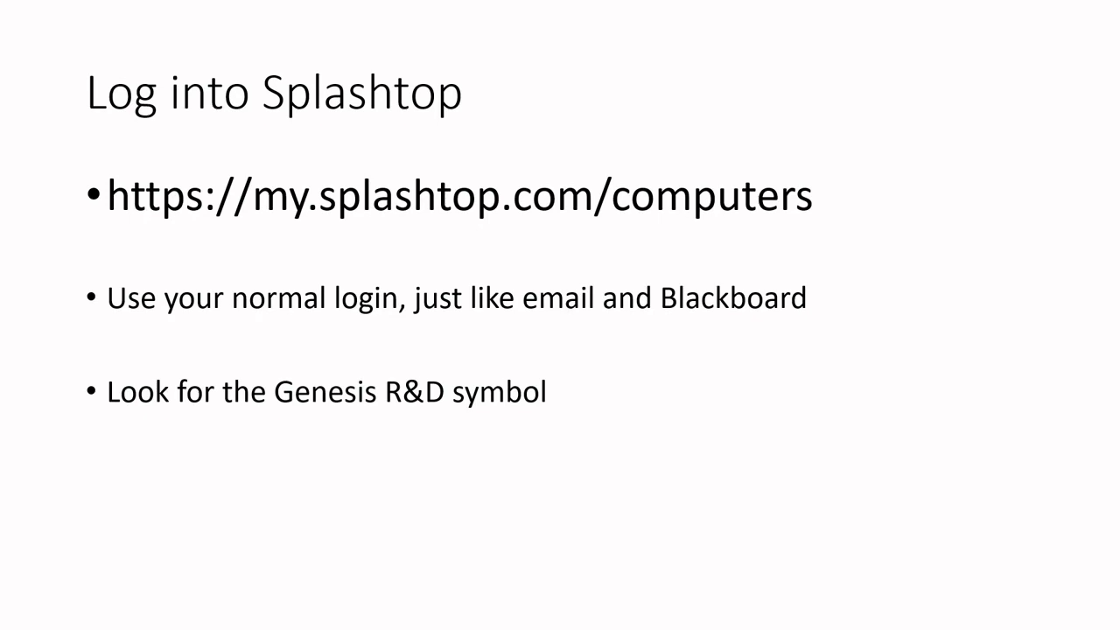
pyautogui.press('Right')
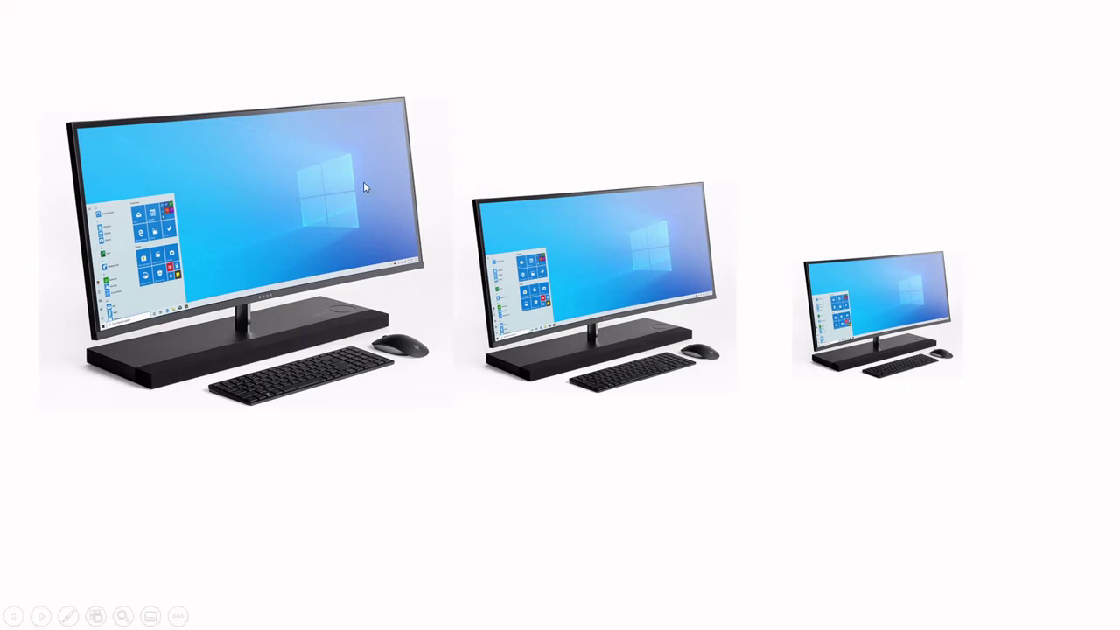
pyautogui.press('Right')
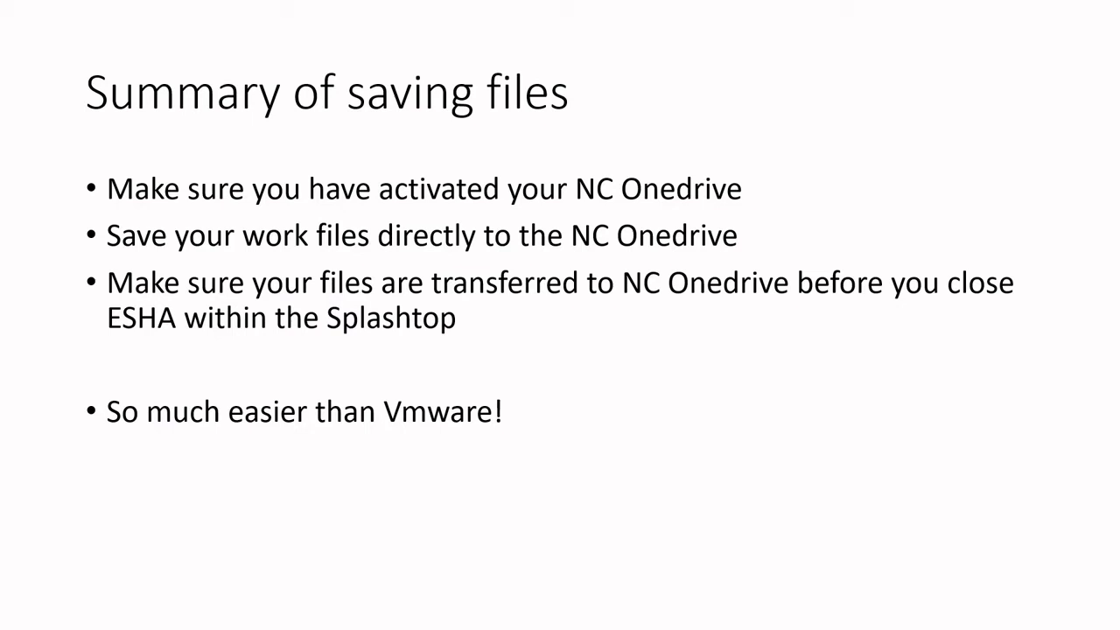
pyautogui.press('Escape')
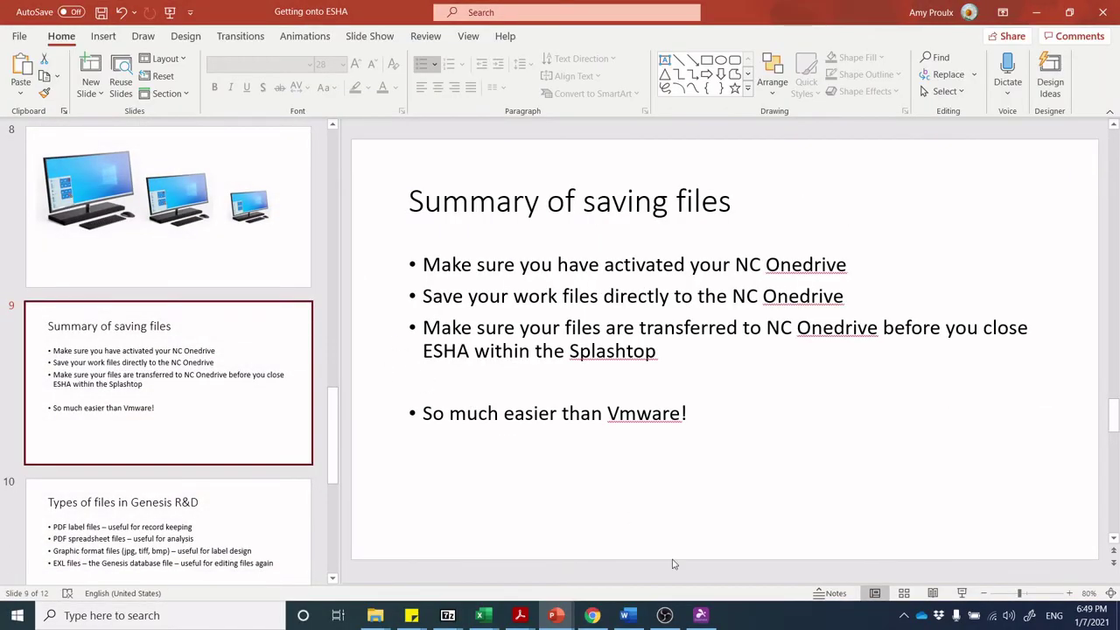
# Bring the remote Genesis R&D session forward, maximized and full screen.
pyautogui.click(700, 616)
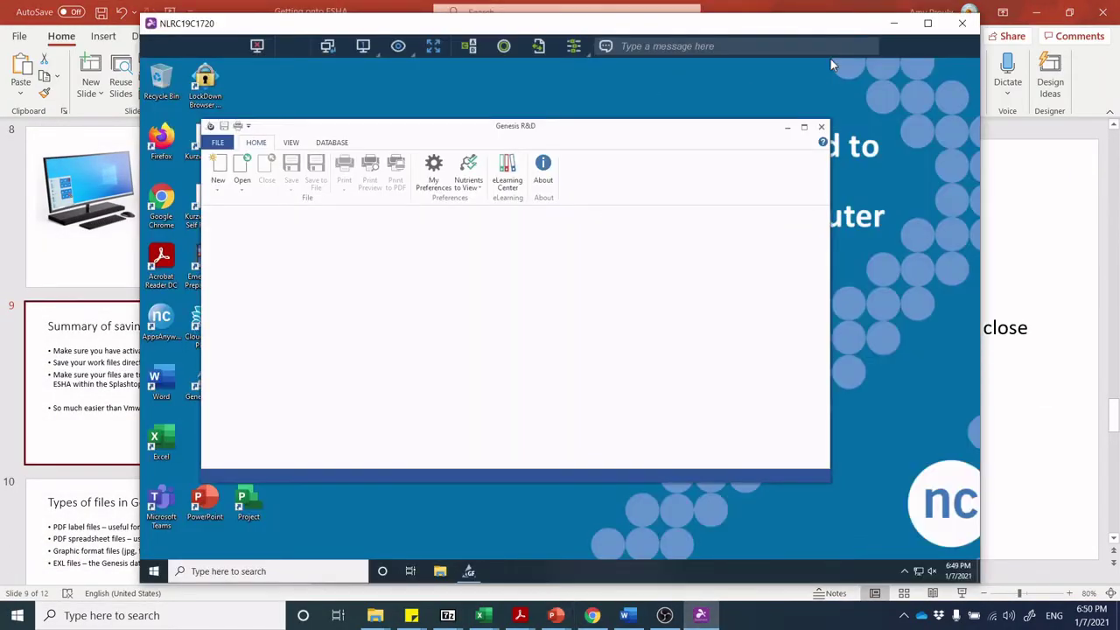
pyautogui.click(927, 23)
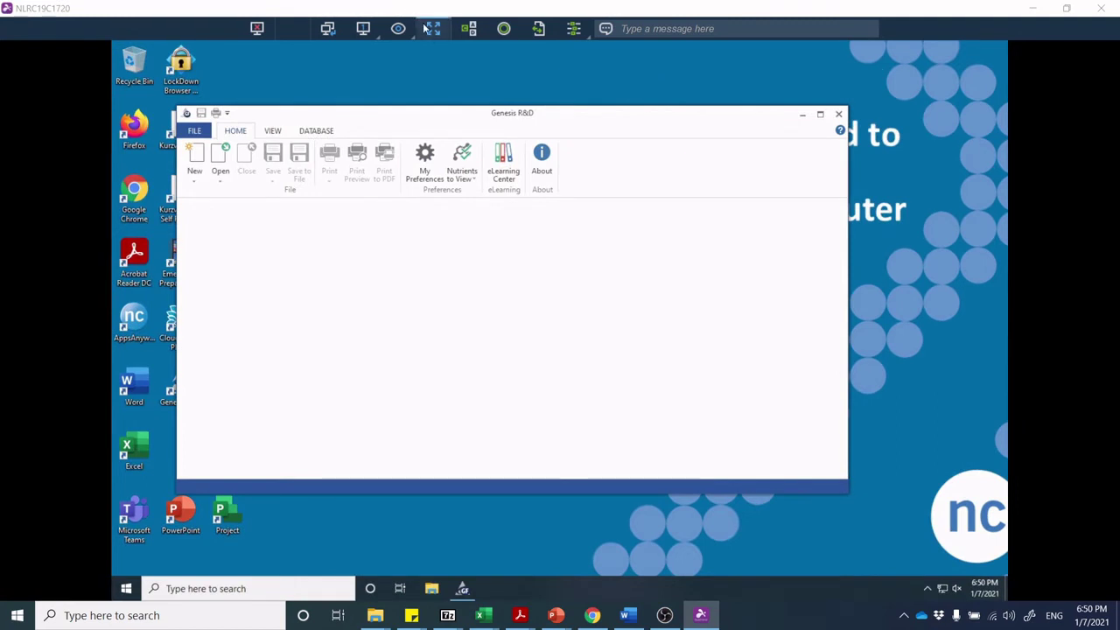
pyautogui.click(431, 29)
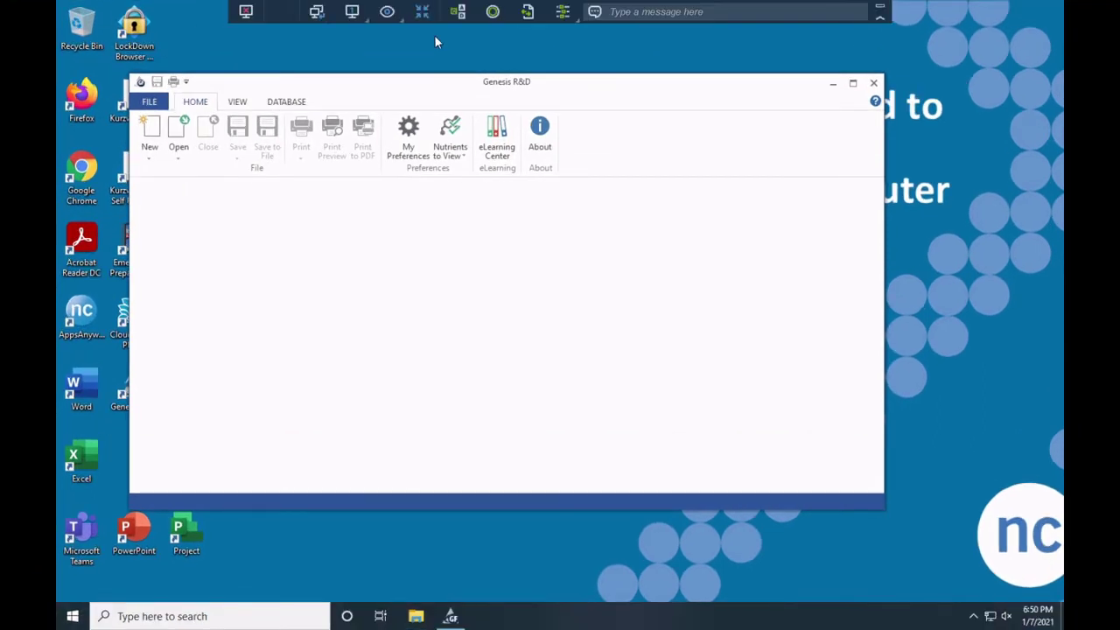
# Create a new recipe from HOME > New, opening a blank Recipe Information form.
pyautogui.click(154, 131)
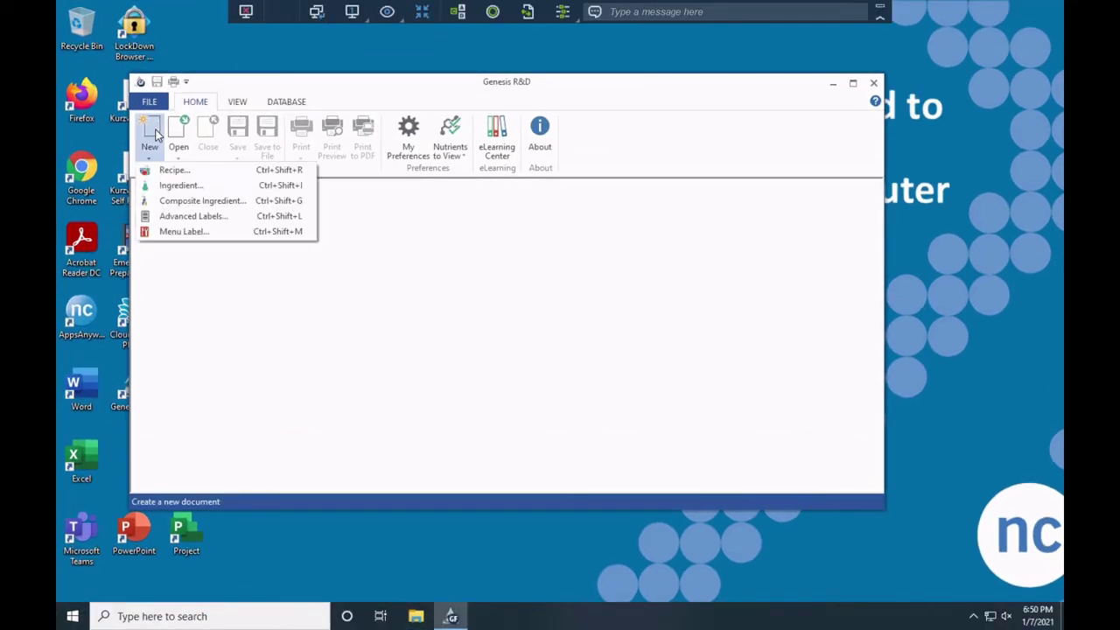
pyautogui.click(174, 173)
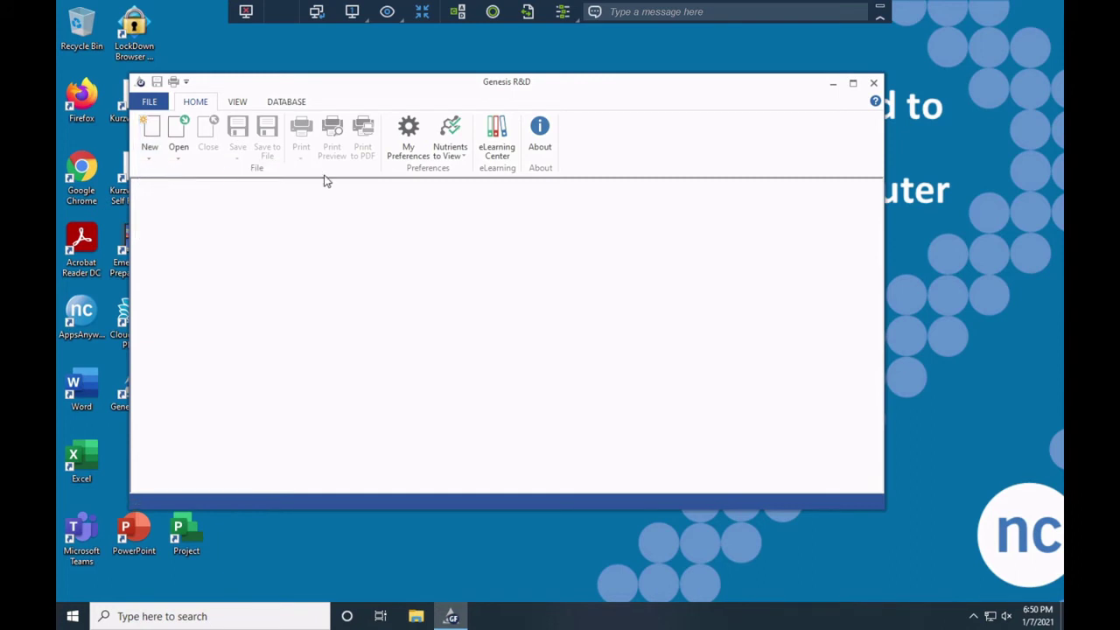
pyautogui.click(149, 105)
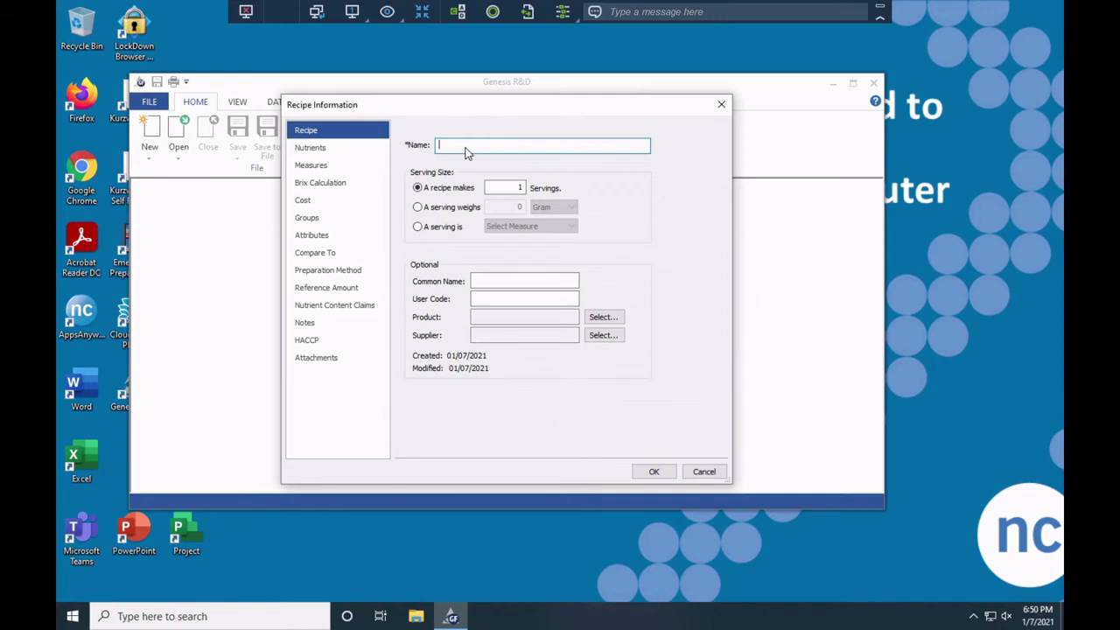
# Name the new recipe 'PB sandwich' and confirm it.
pyautogui.write('PB sandwich')
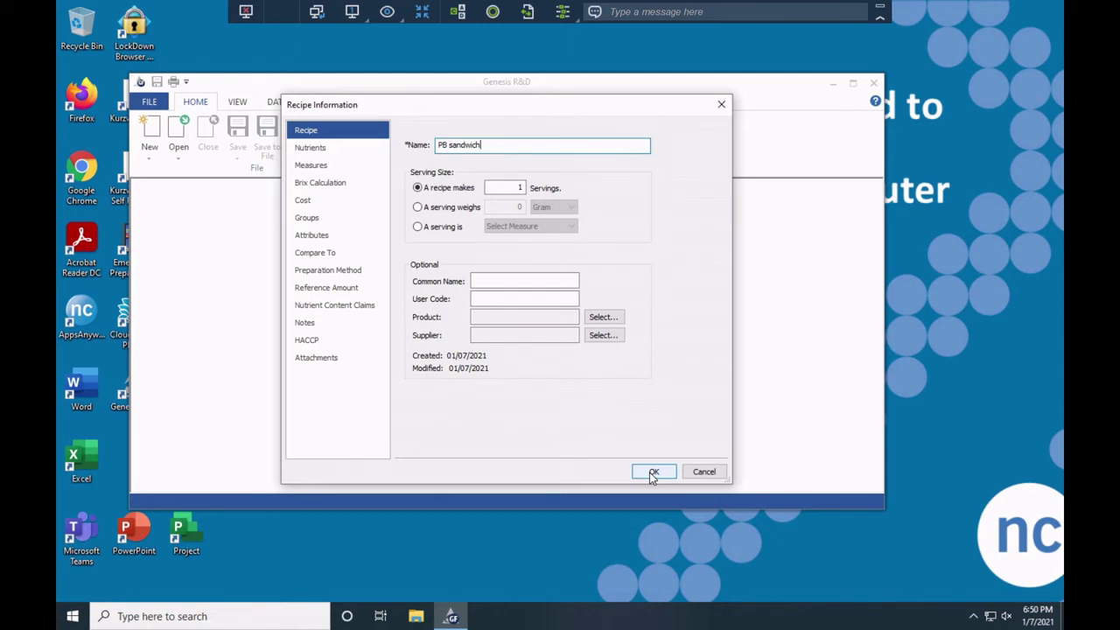
pyautogui.click(652, 474)
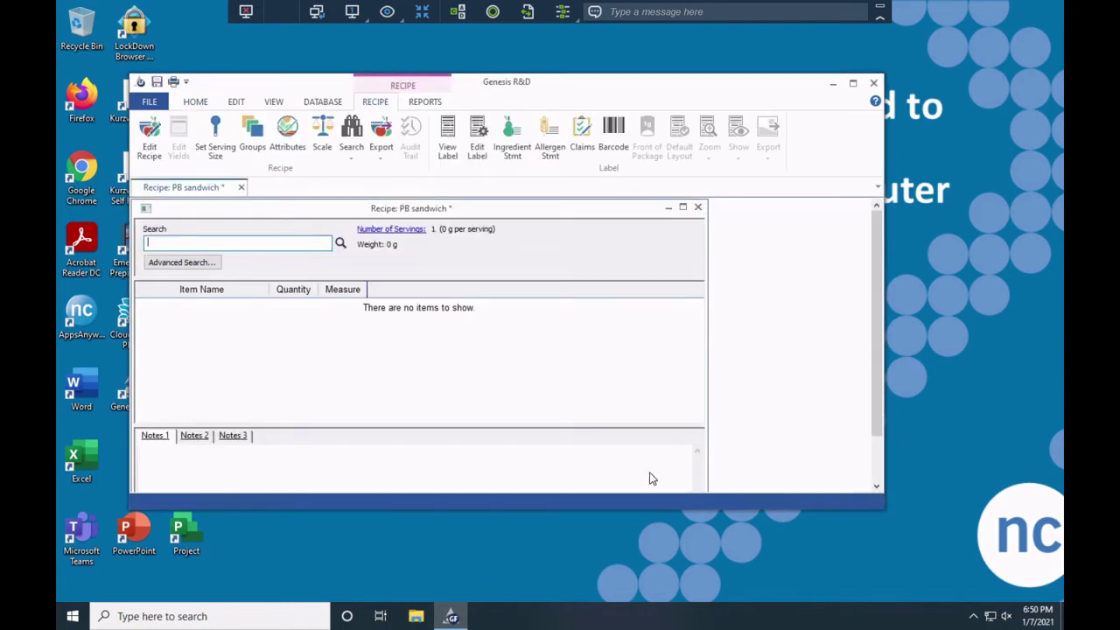
# Add the second 'bread, white' search match at 2 Slice (90 g), then enter 'peanut butter' as the next search.
pyautogui.write('bread, white')
pyautogui.press('Return')
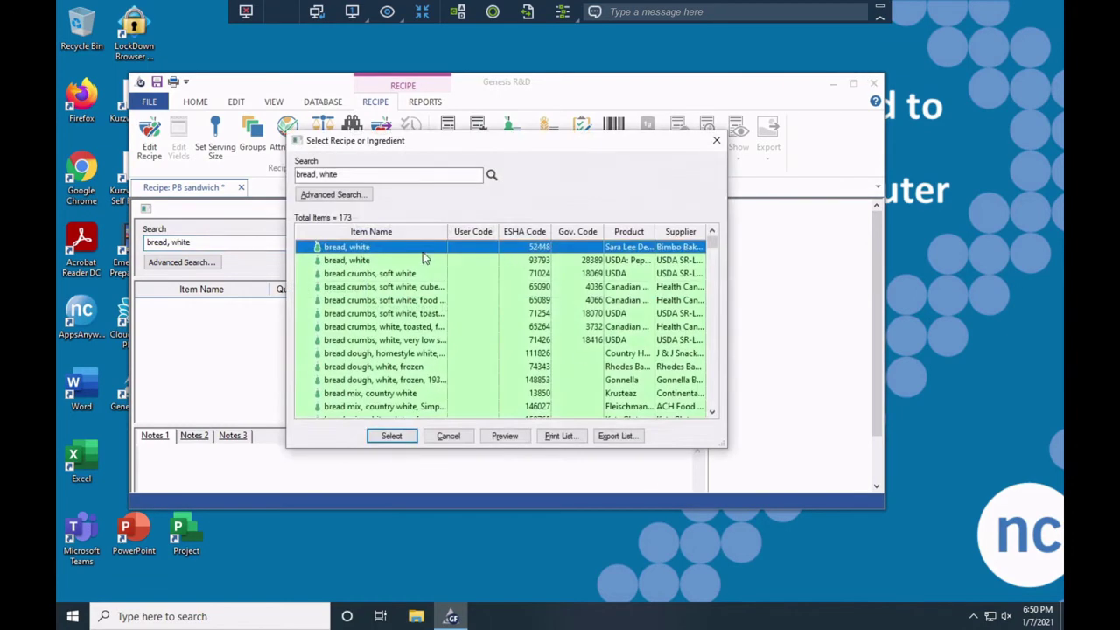
pyautogui.click(337, 261)
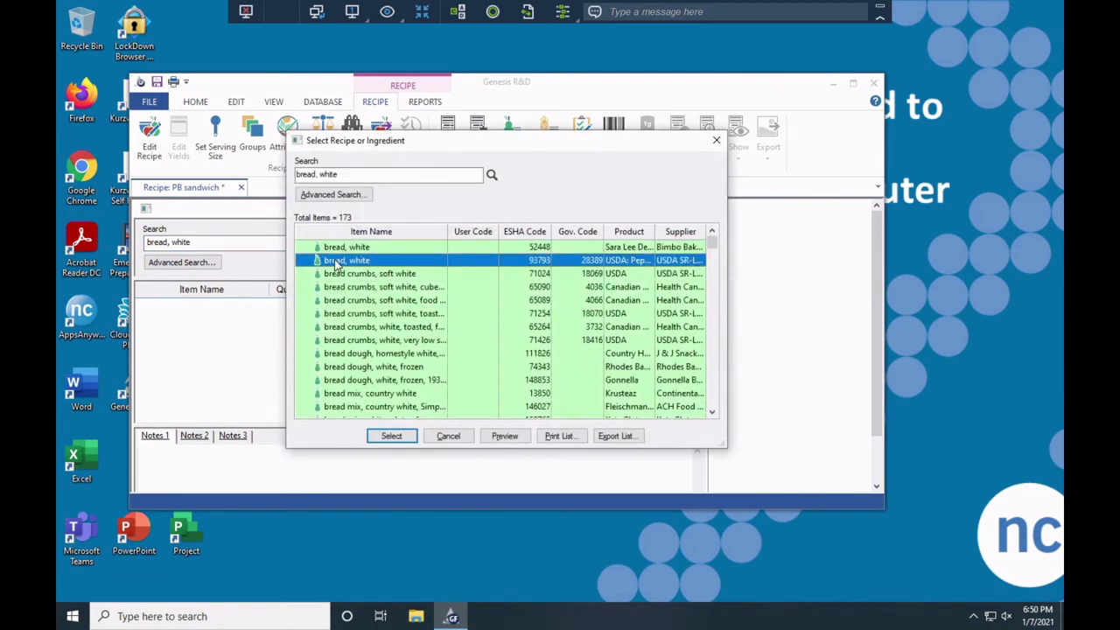
pyautogui.click(398, 442)
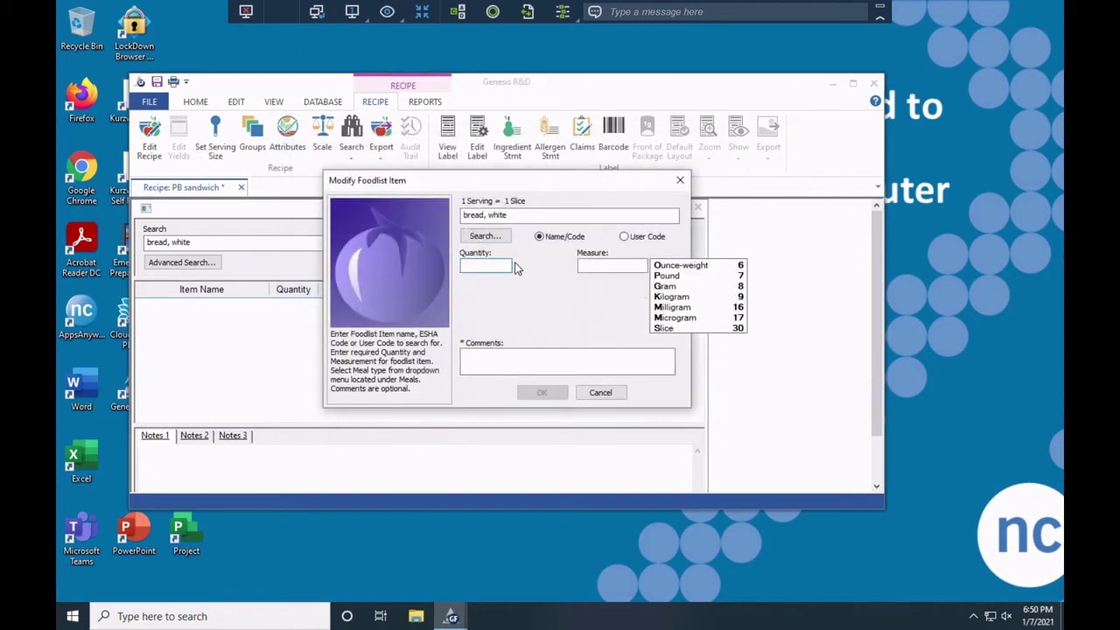
pyautogui.write('2')
pyautogui.click(662, 329)
pyautogui.click(558, 392)
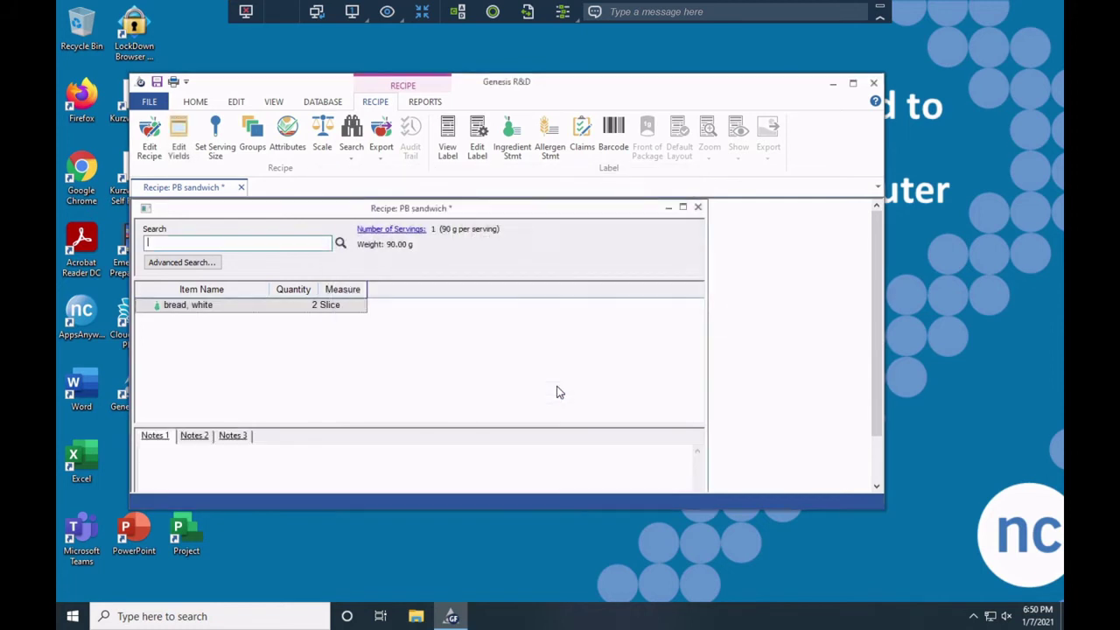
pyautogui.write('peanut butter')
# Add 'peanut butter, chunky' at 2 Tablespoon, bringing the recipe to 122 g per serving.
pyautogui.press('Return')
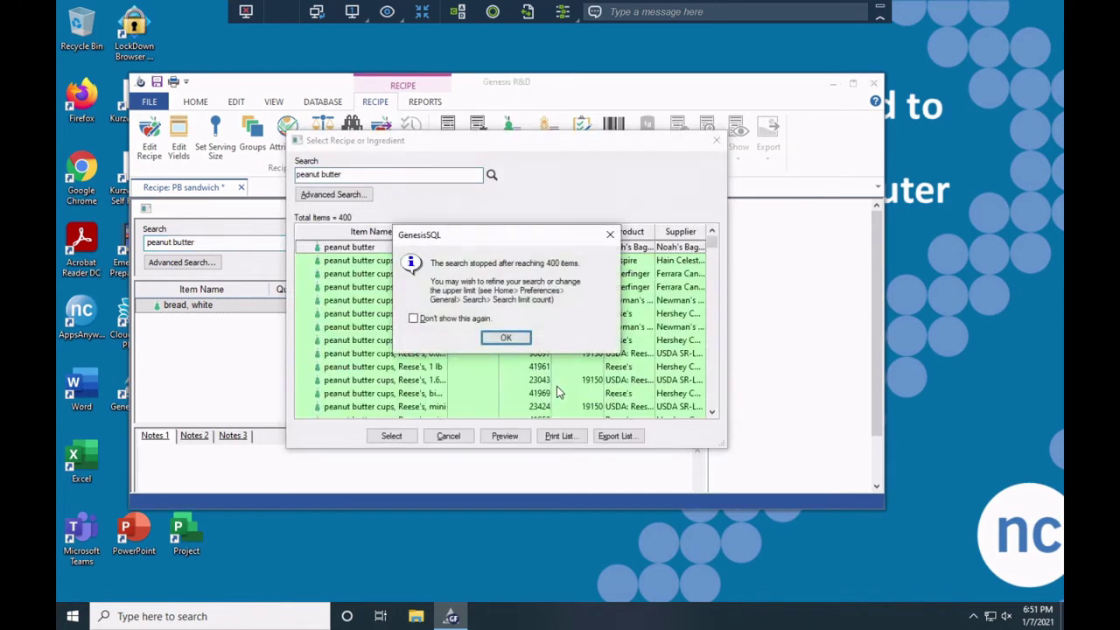
pyautogui.click(518, 339)
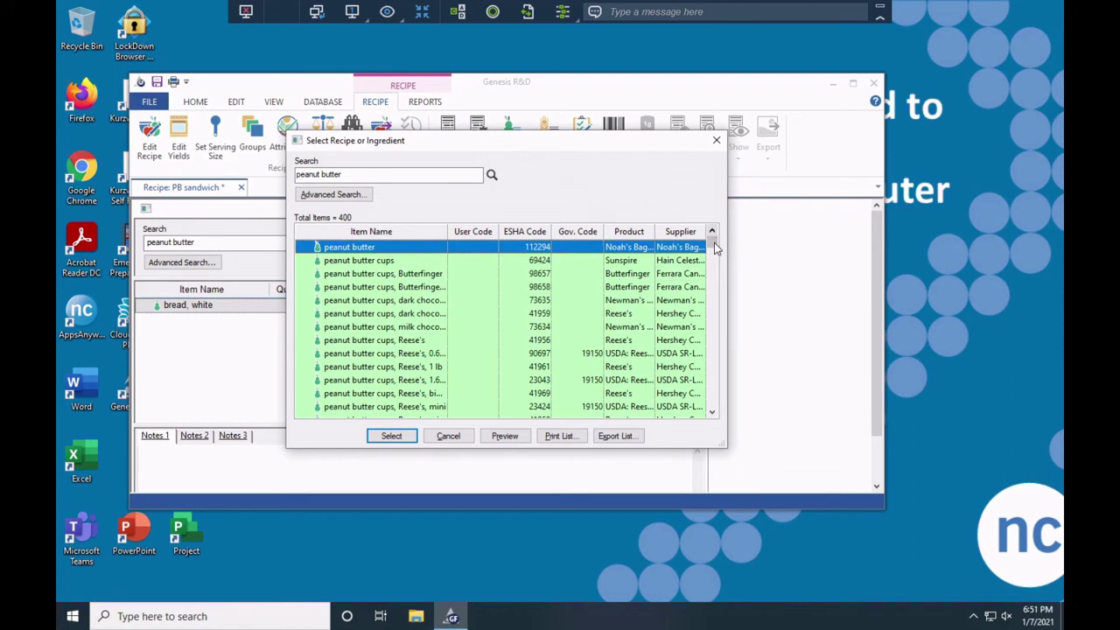
pyautogui.scroll(-3, 713, 249)
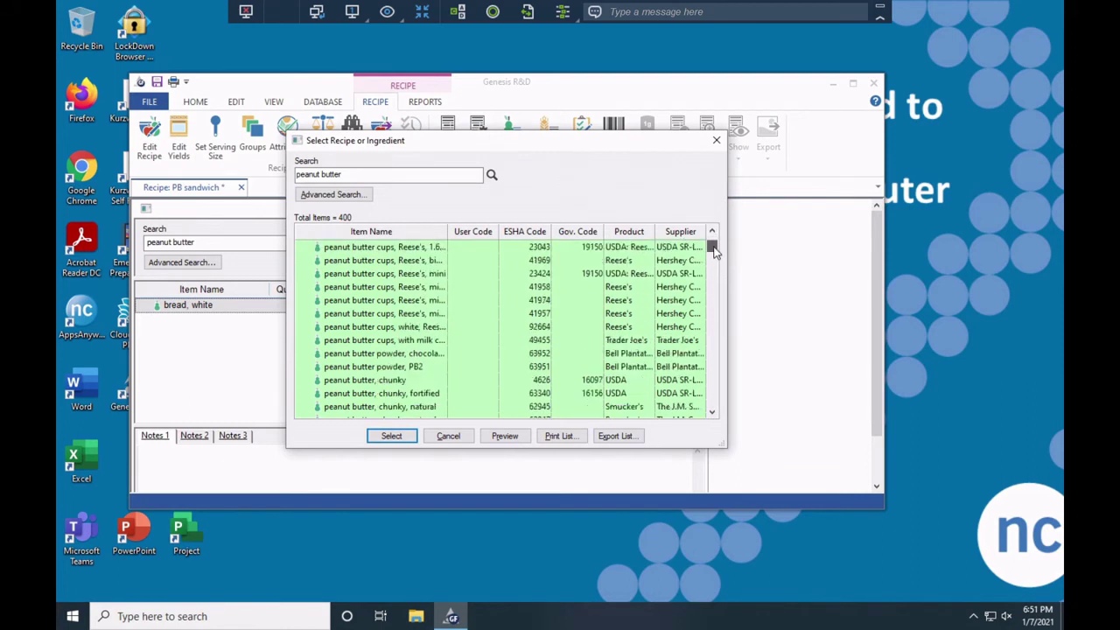
pyautogui.click(398, 382)
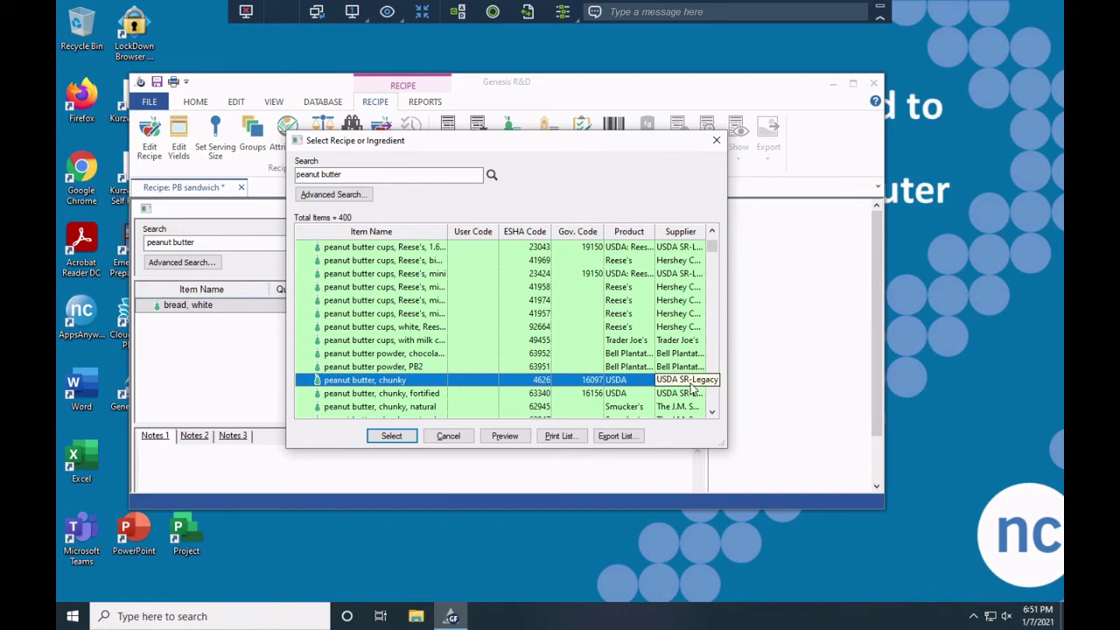
pyautogui.click(395, 440)
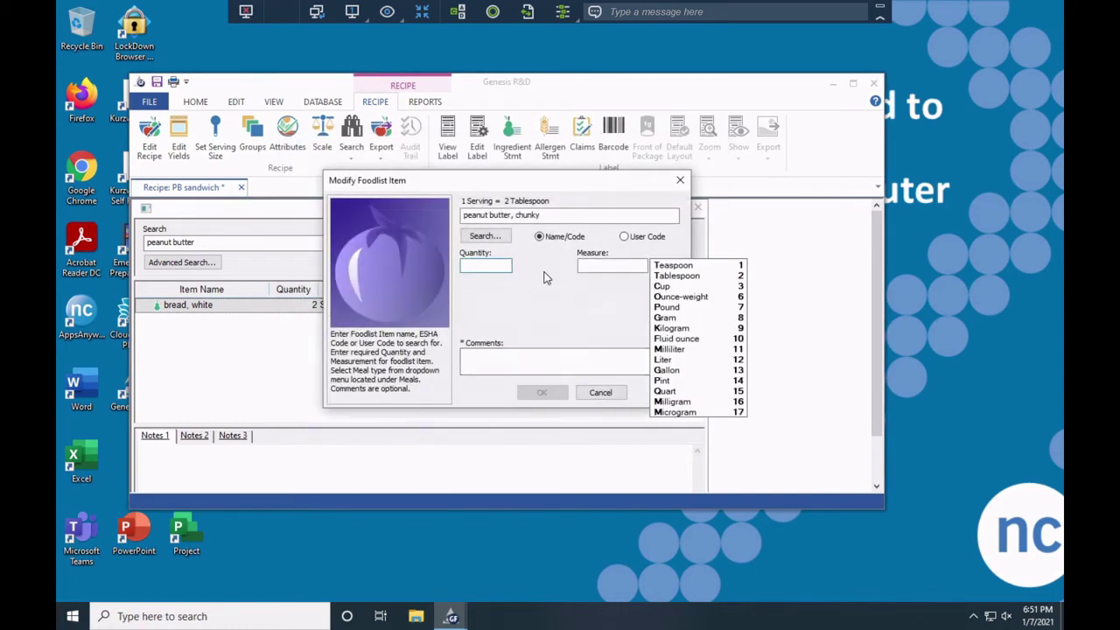
pyautogui.click(658, 276)
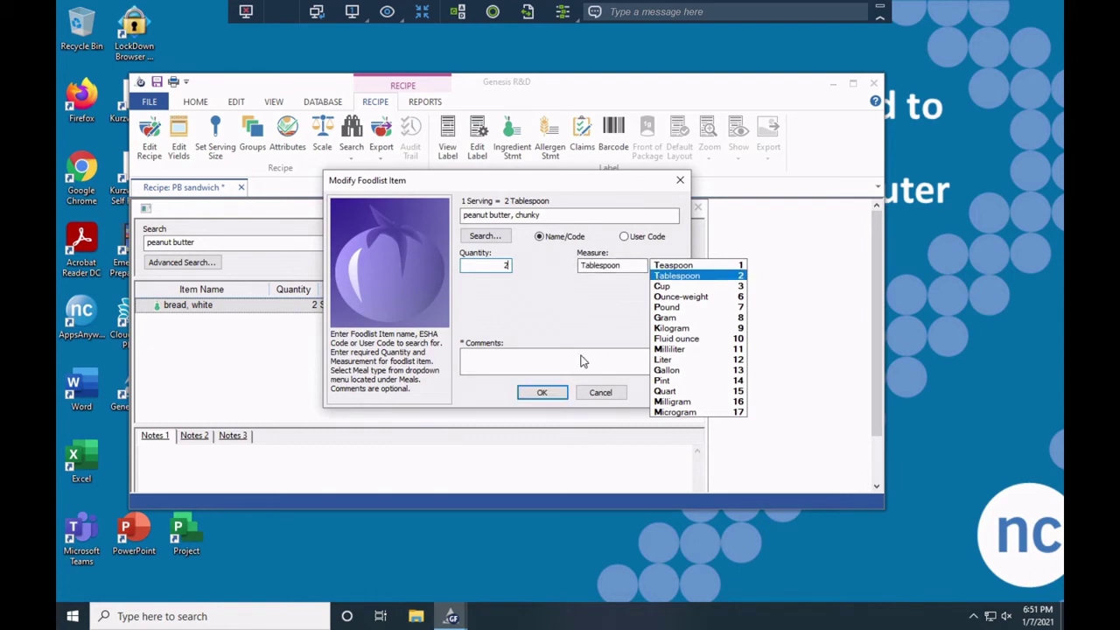
pyautogui.click(552, 395)
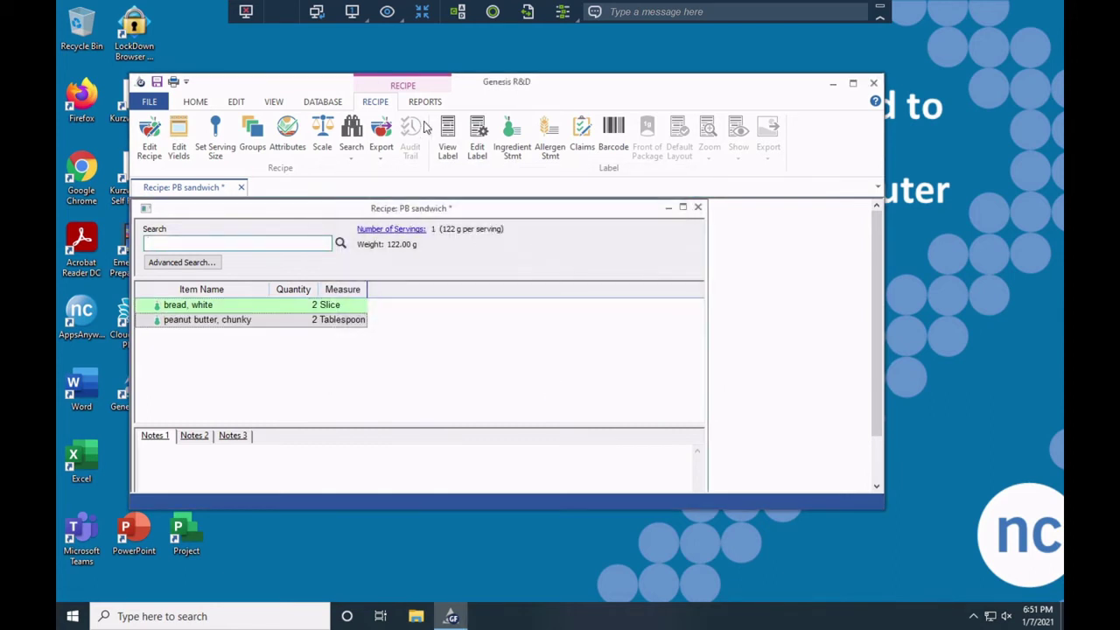
# Generate the PB sandwich nutrition label and maximize the Genesis R&D and Label windows.
pyautogui.click(449, 136)
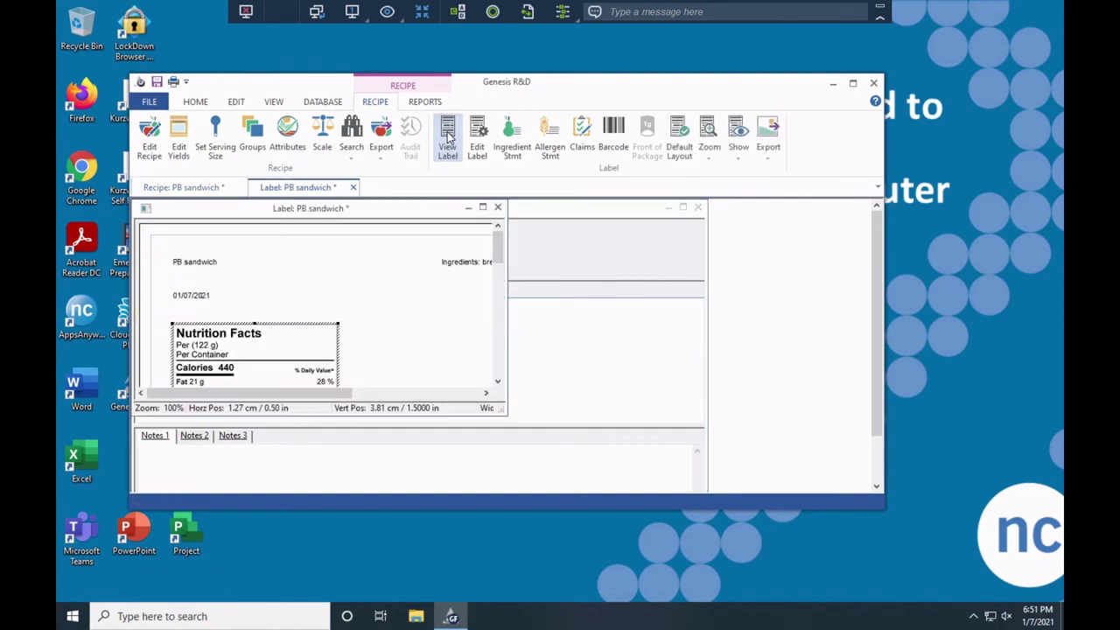
pyautogui.click(853, 87)
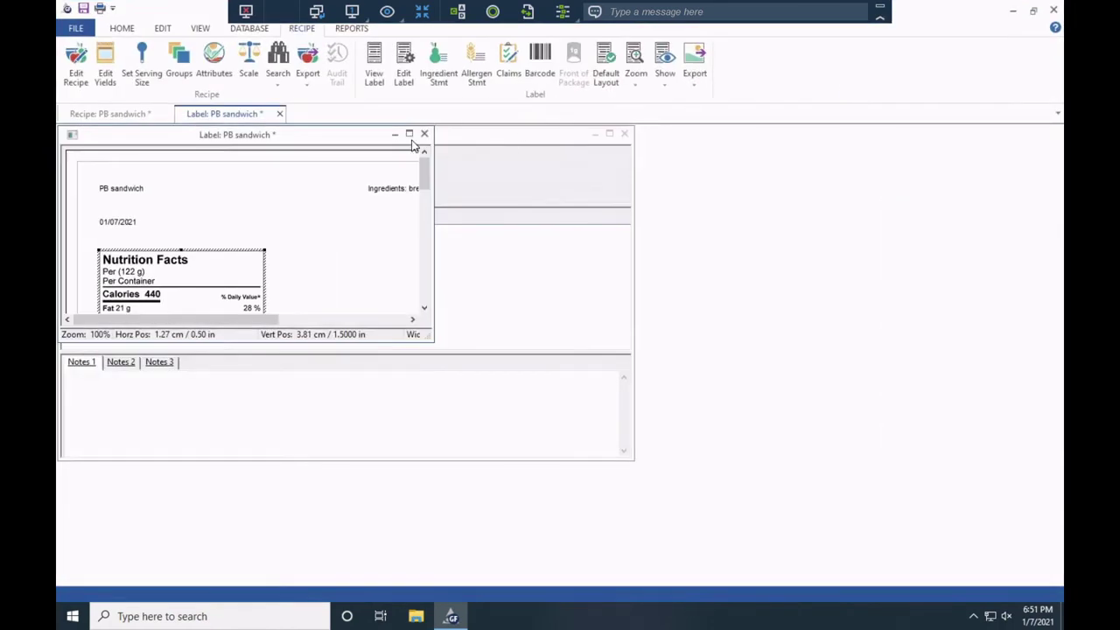
pyautogui.click(408, 133)
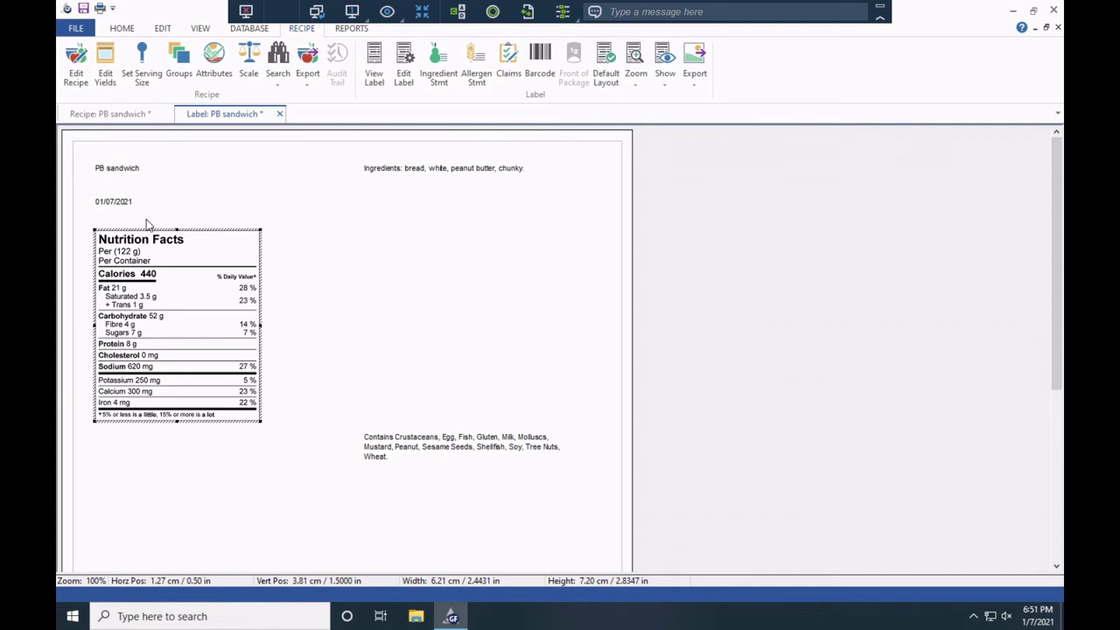
pyautogui.click(76, 28)
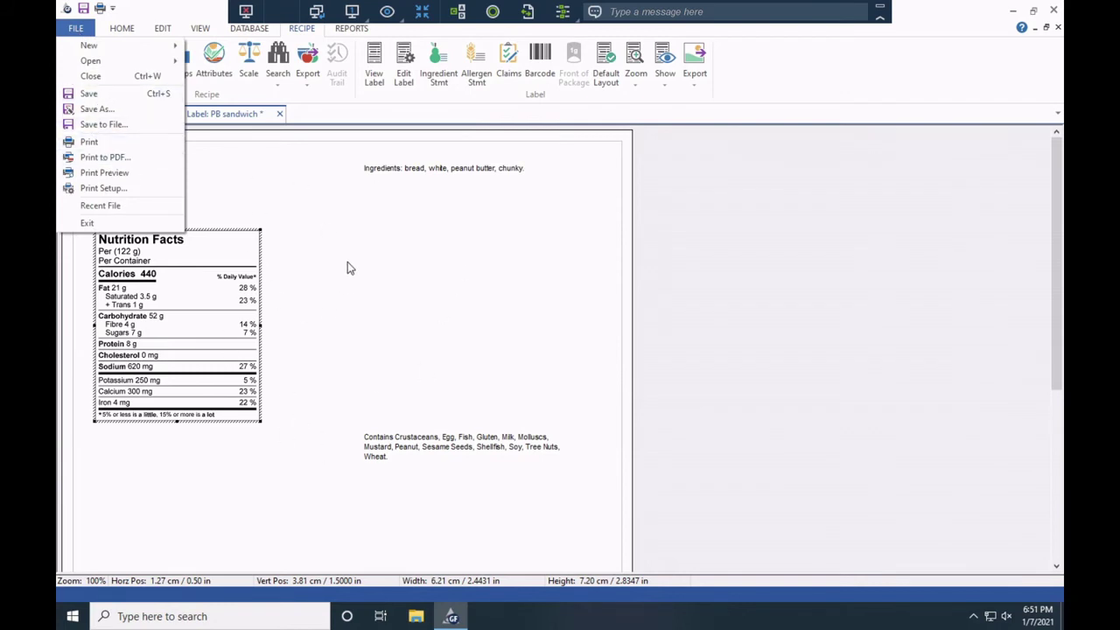
# Print the PB sandwich label to a PDF in OneDrive - NC > Capstone Source Files.
pyautogui.click(121, 158)
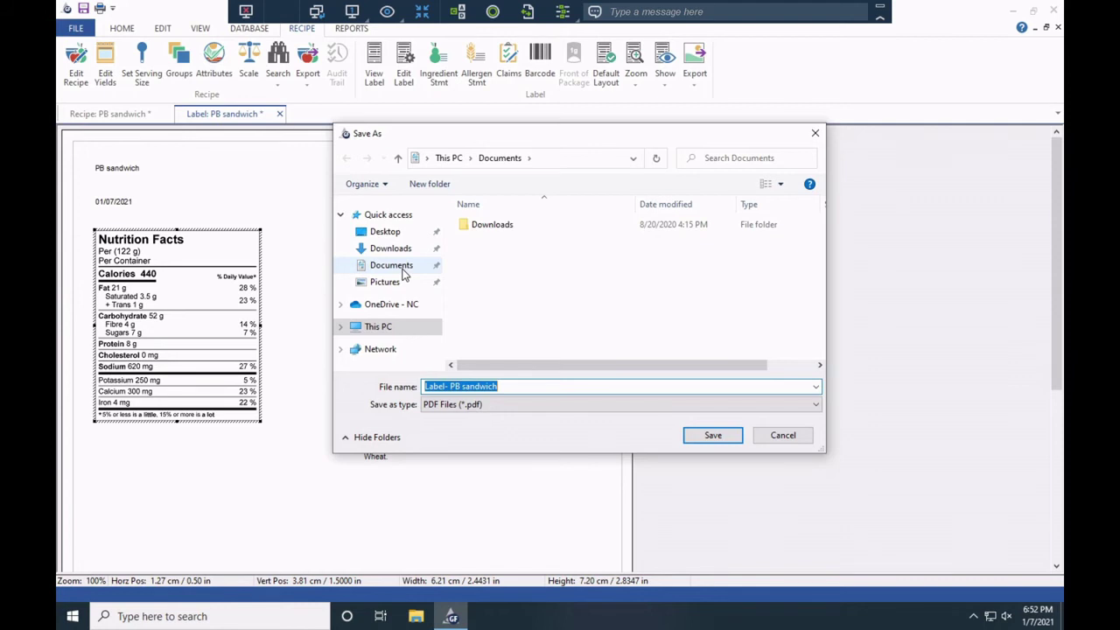
pyautogui.click(405, 306)
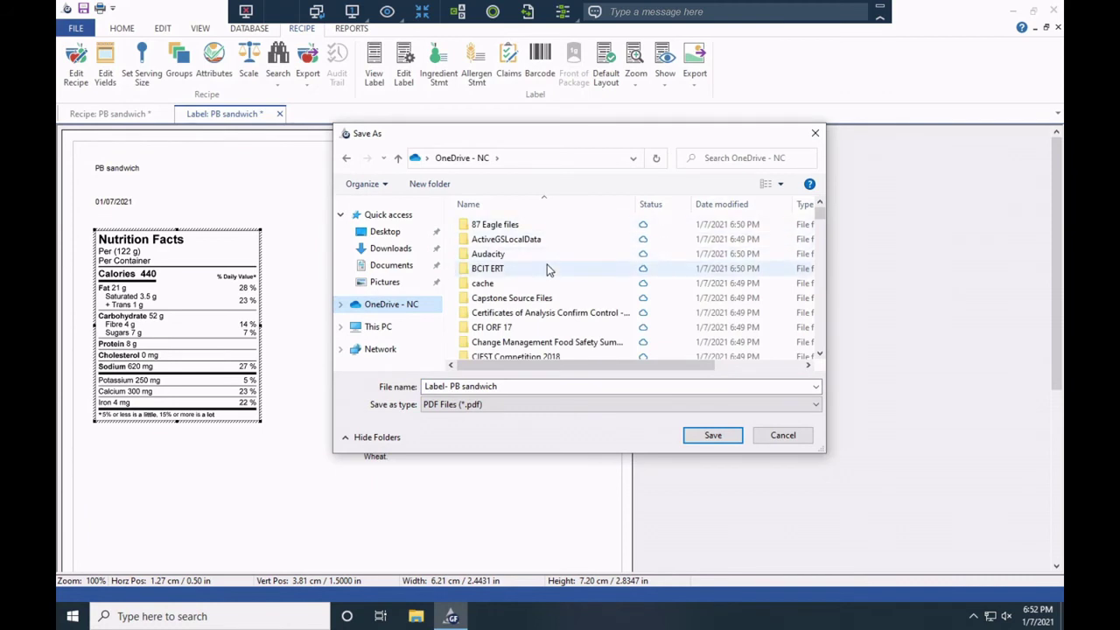
pyautogui.click(525, 269)
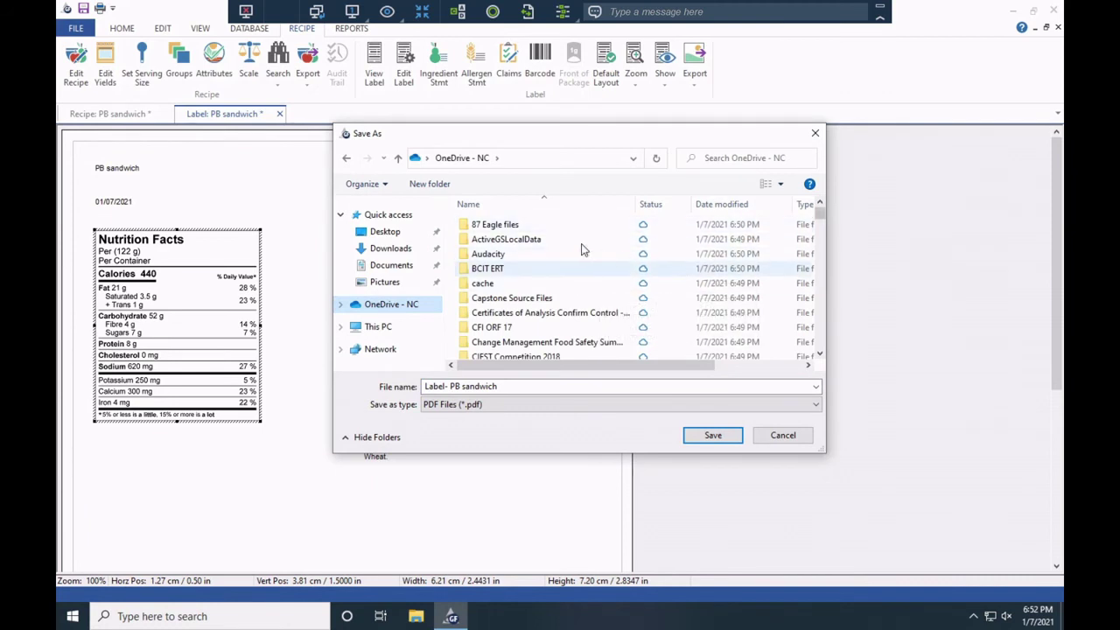
pyautogui.doubleClick(511, 298)
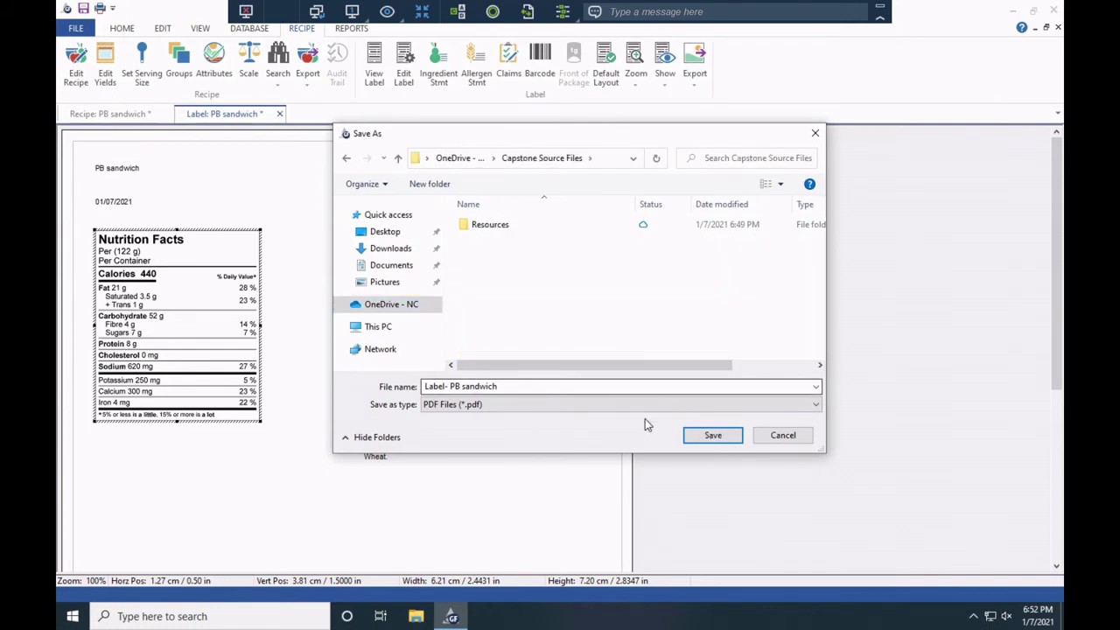
pyautogui.click(707, 438)
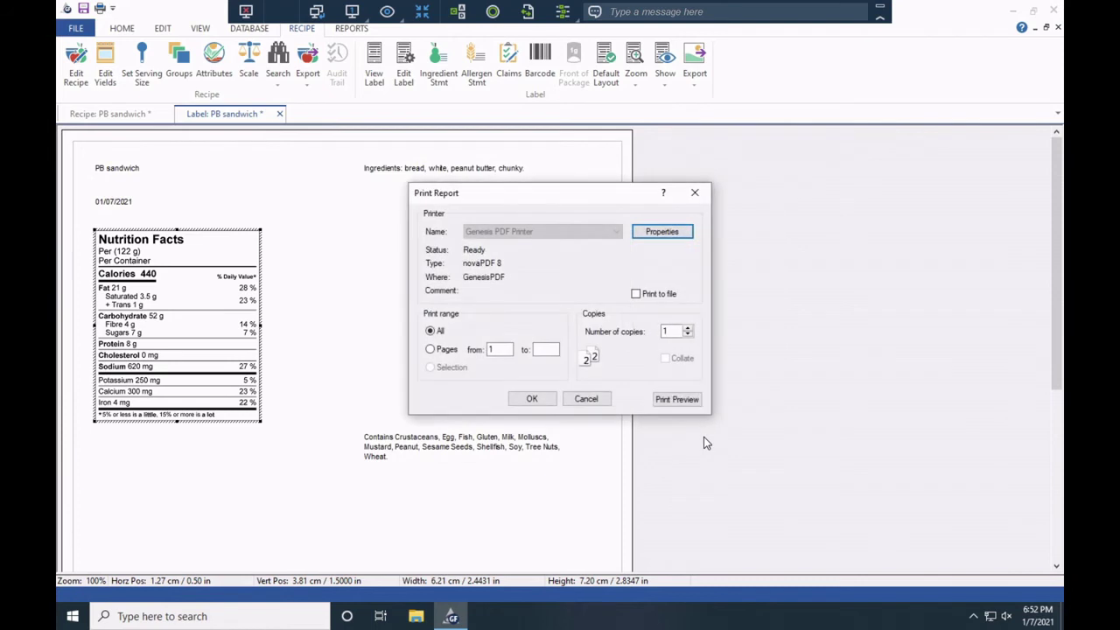
pyautogui.click(532, 399)
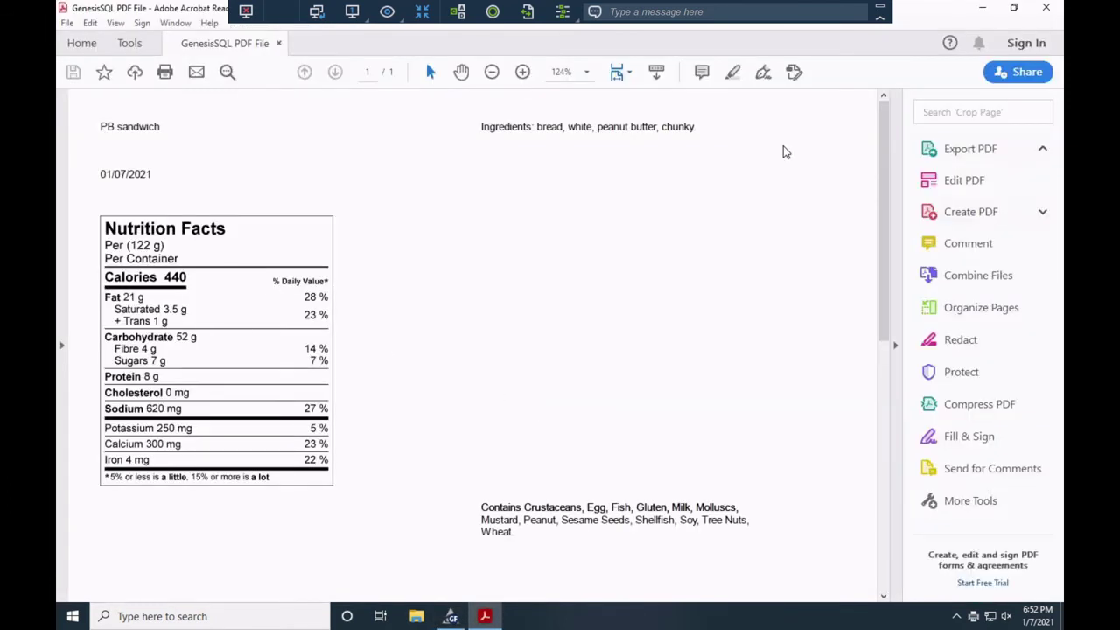
pyautogui.click(449, 616)
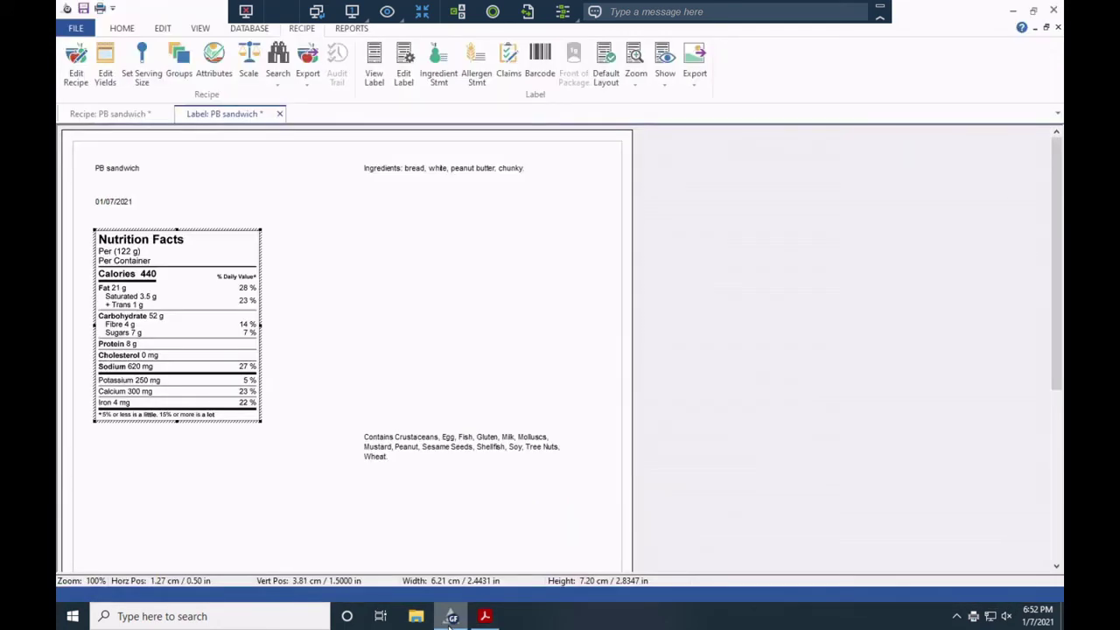
# Export the Nutrition Facts label as JPEG image 'PB sandwich Label' into Capstone Source Files.
pyautogui.rightClick(202, 361)
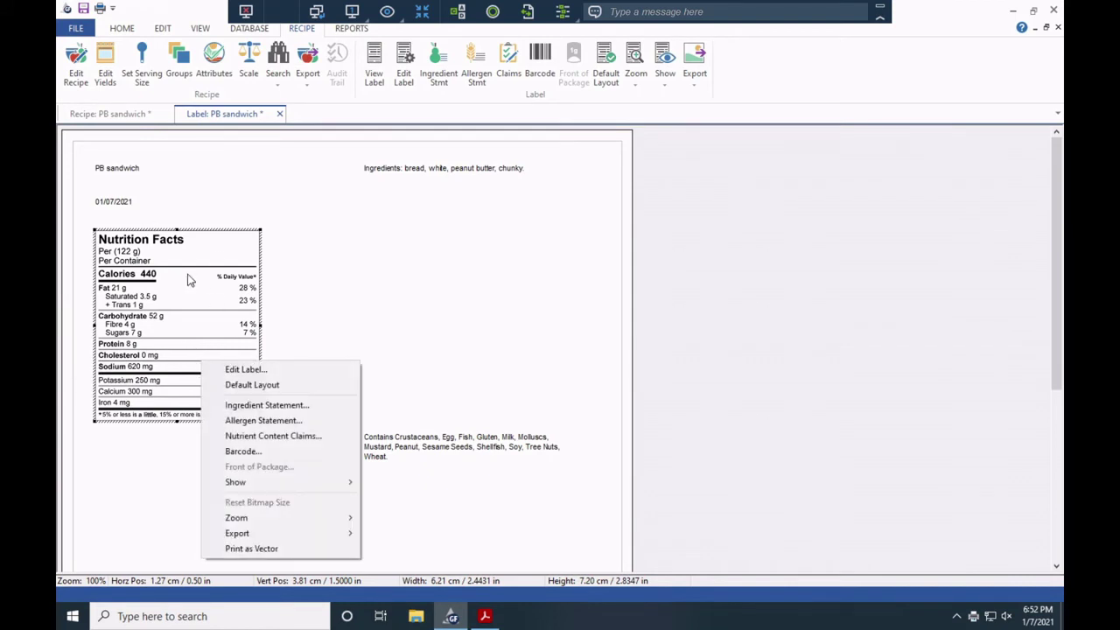
pyautogui.moveTo(303, 534)
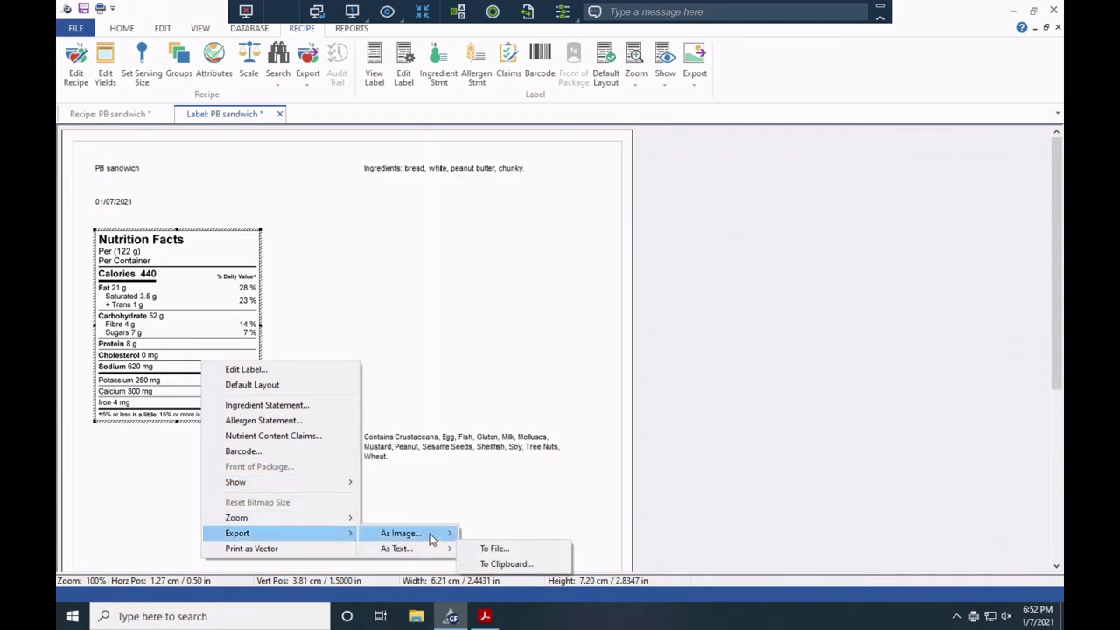
pyautogui.moveTo(430, 538)
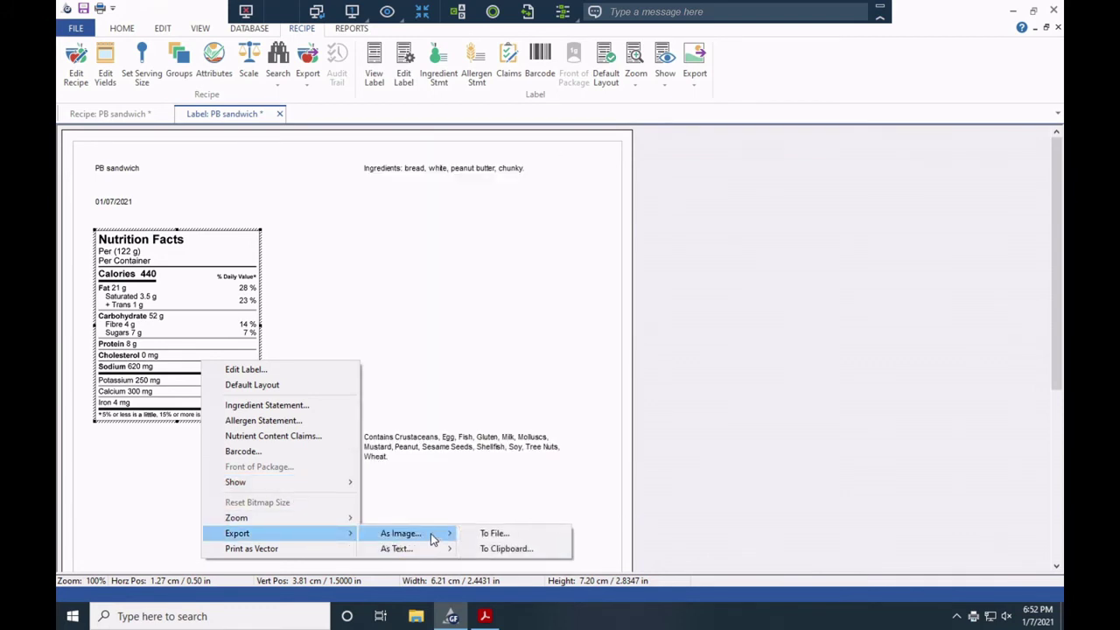
pyautogui.click(493, 534)
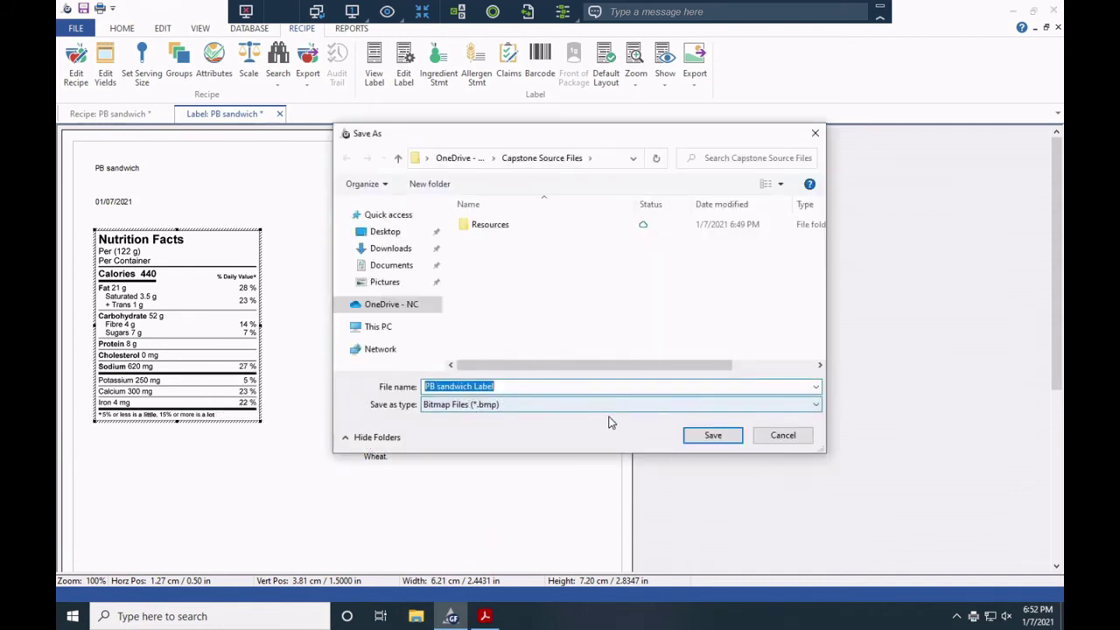
pyautogui.click(622, 411)
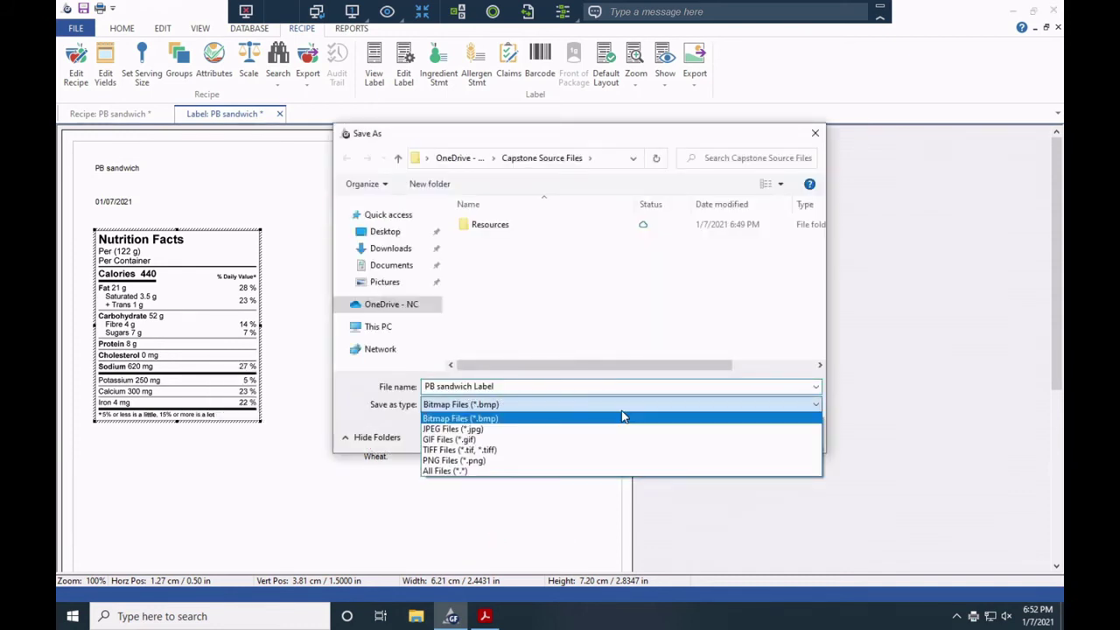
pyautogui.click(556, 439)
pyautogui.click(565, 412)
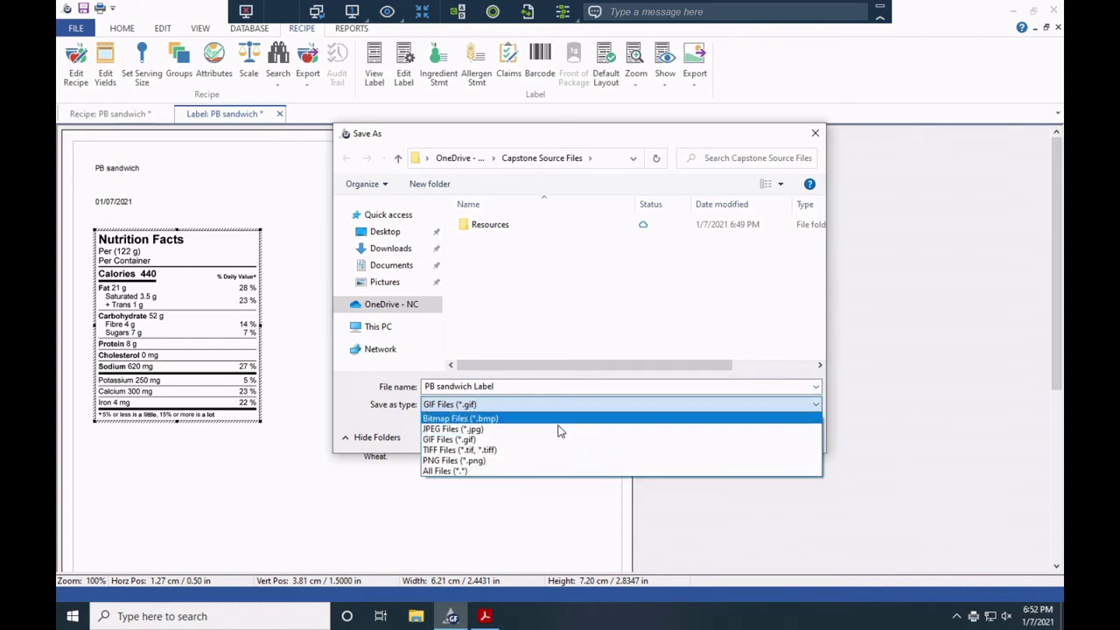
pyautogui.click(554, 433)
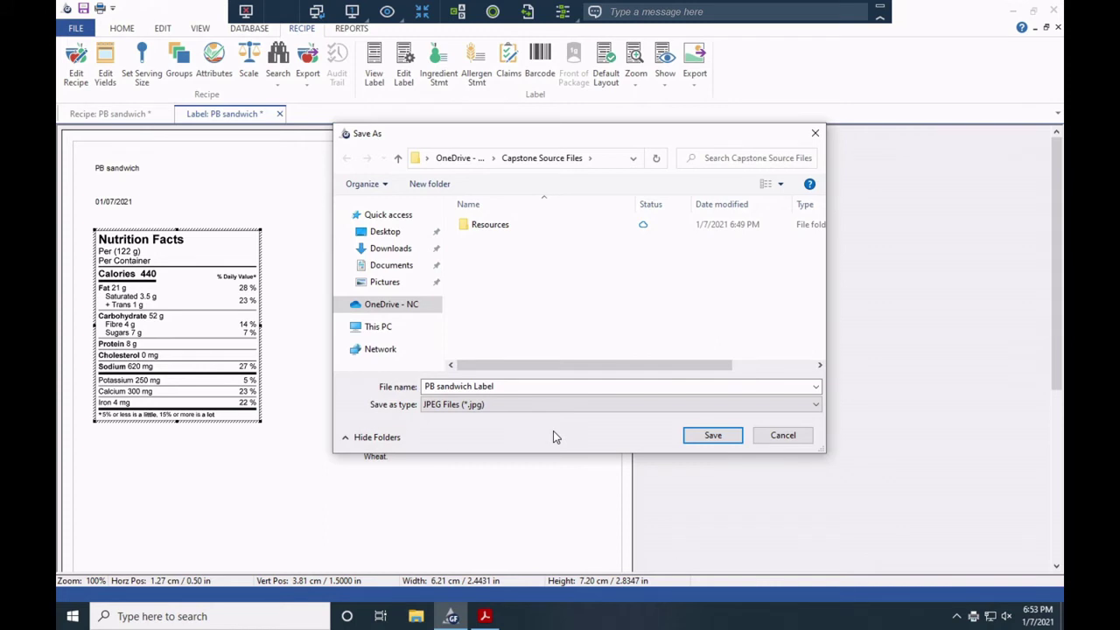
pyautogui.click(707, 436)
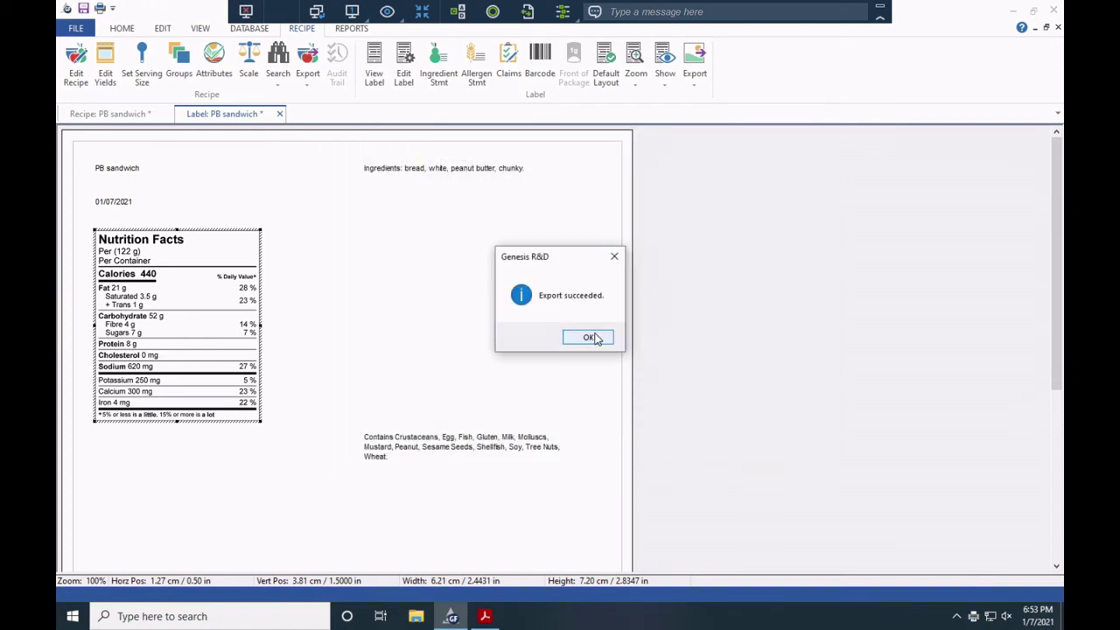
pyautogui.click(593, 339)
pyautogui.click(76, 29)
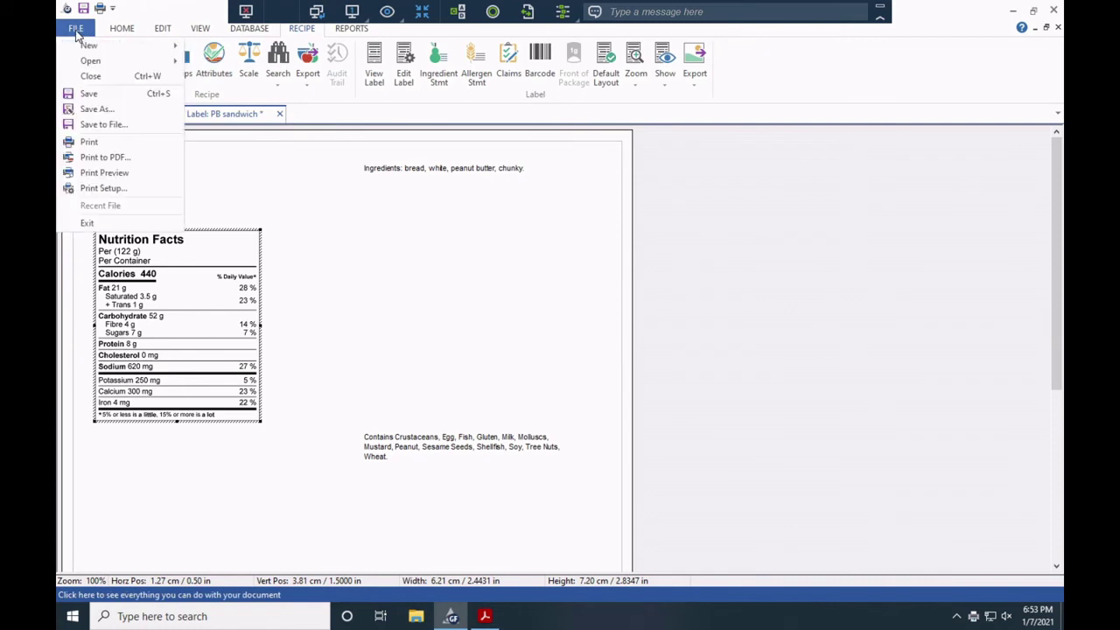
# Save the PB sandwich recipe to file as PB sandwich.exl in Capstone Source Files.
pyautogui.click(101, 127)
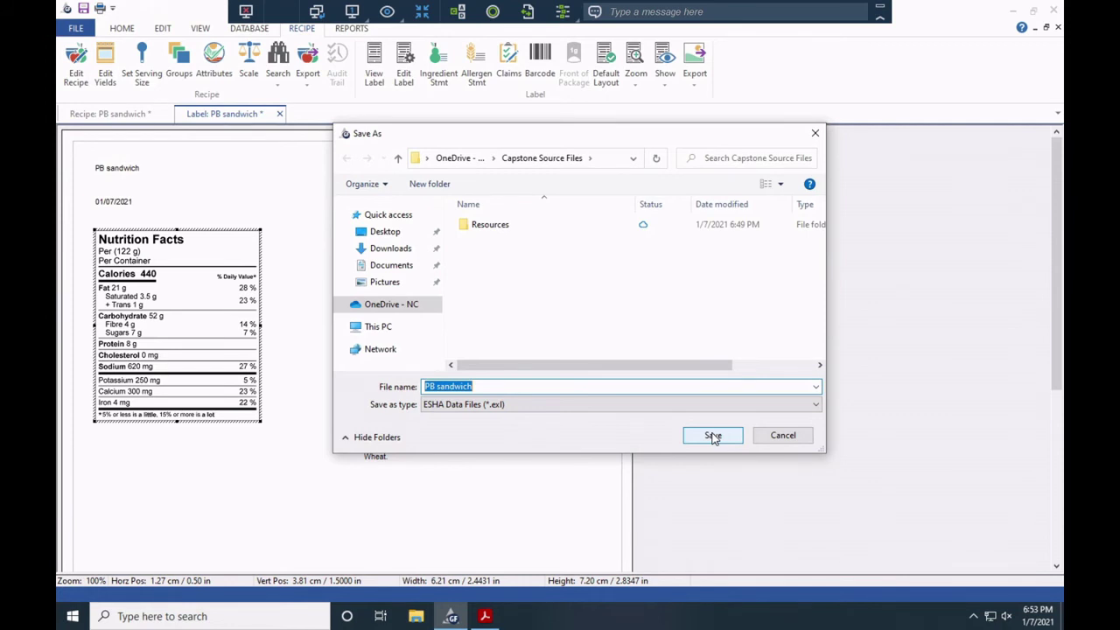
pyautogui.click(714, 436)
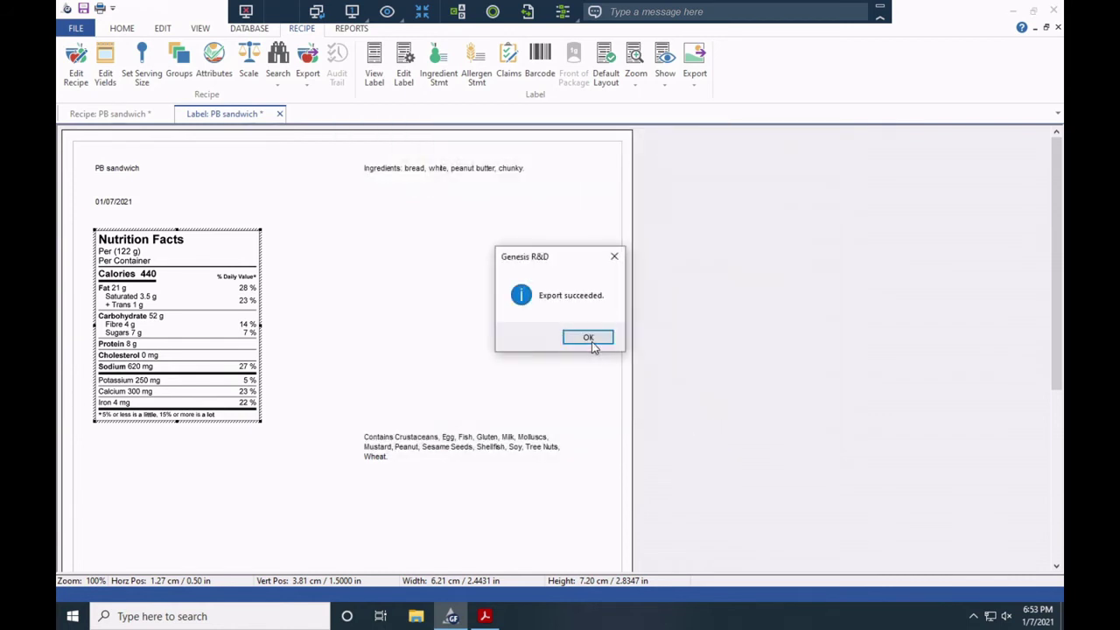
pyautogui.click(590, 342)
pyautogui.click(566, 350)
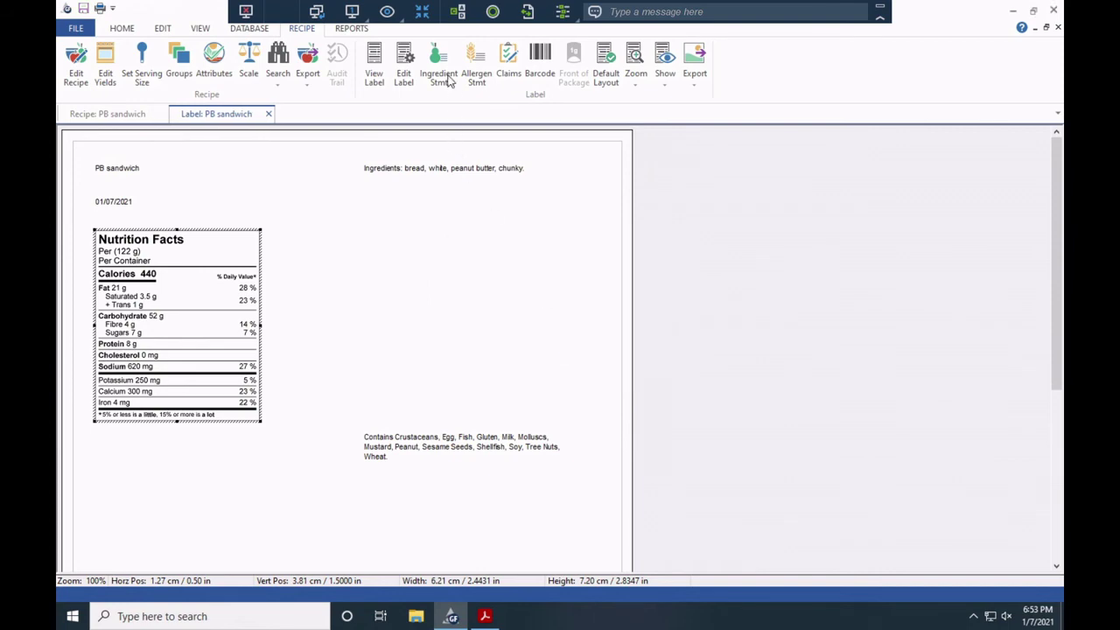
# Exit full screen, minimize Splashtop, and bring up the local OneDrive - NC folder window.
pyautogui.click(422, 11)
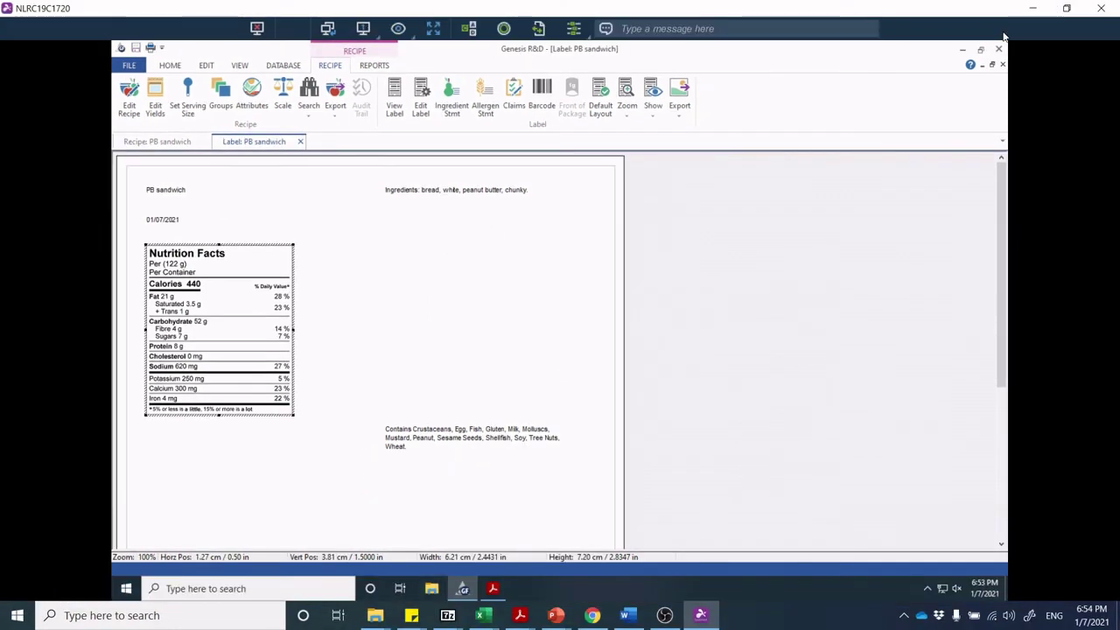
pyautogui.click(1033, 7)
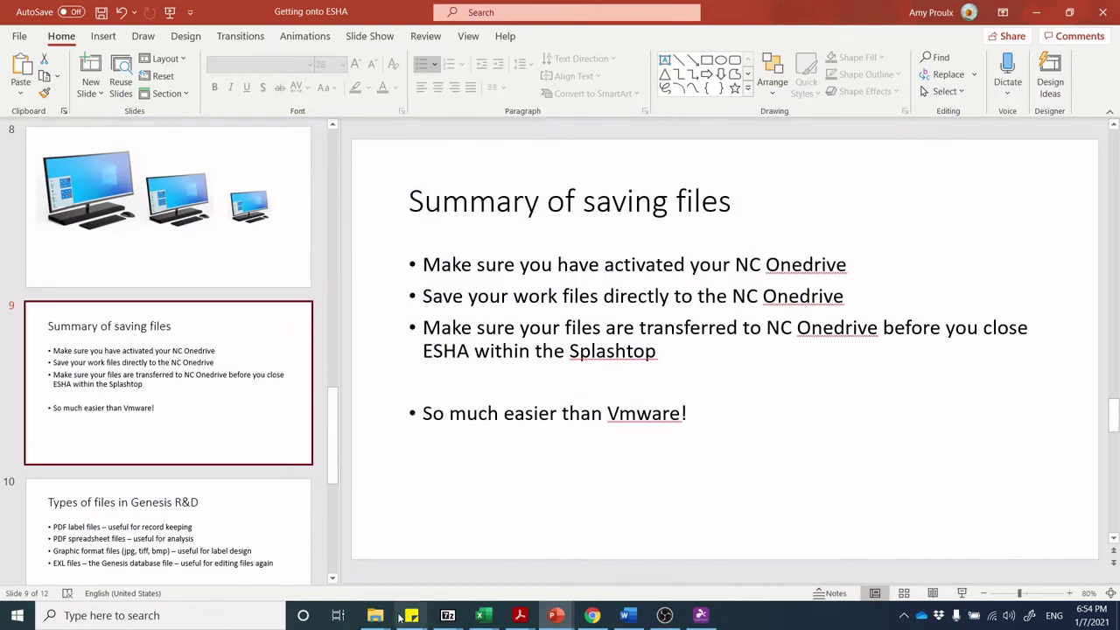
pyautogui.moveTo(374, 615)
pyautogui.click(261, 560)
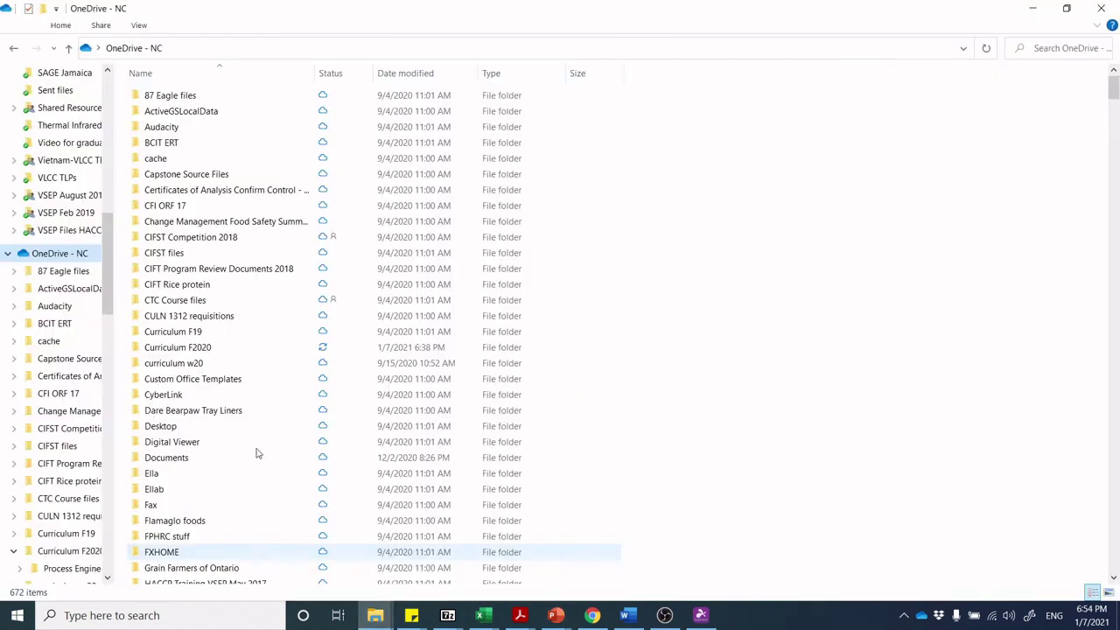
# Check the PDF, JPG and EXL files in Capstone Source Files, then return to Splashtop.
pyautogui.doubleClick(184, 176)
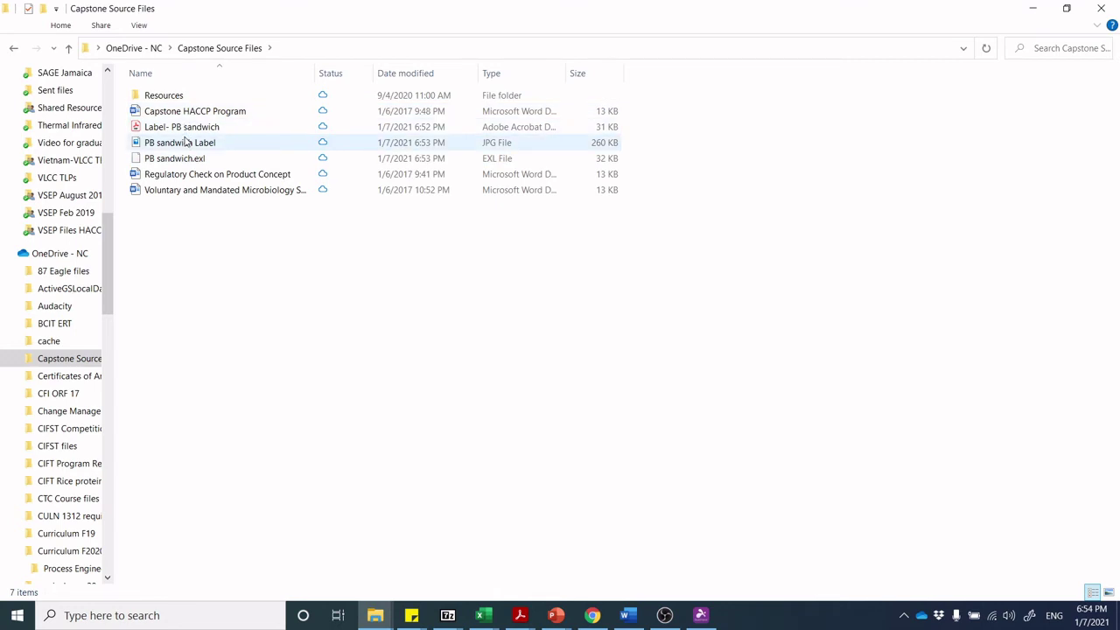
pyautogui.click(700, 615)
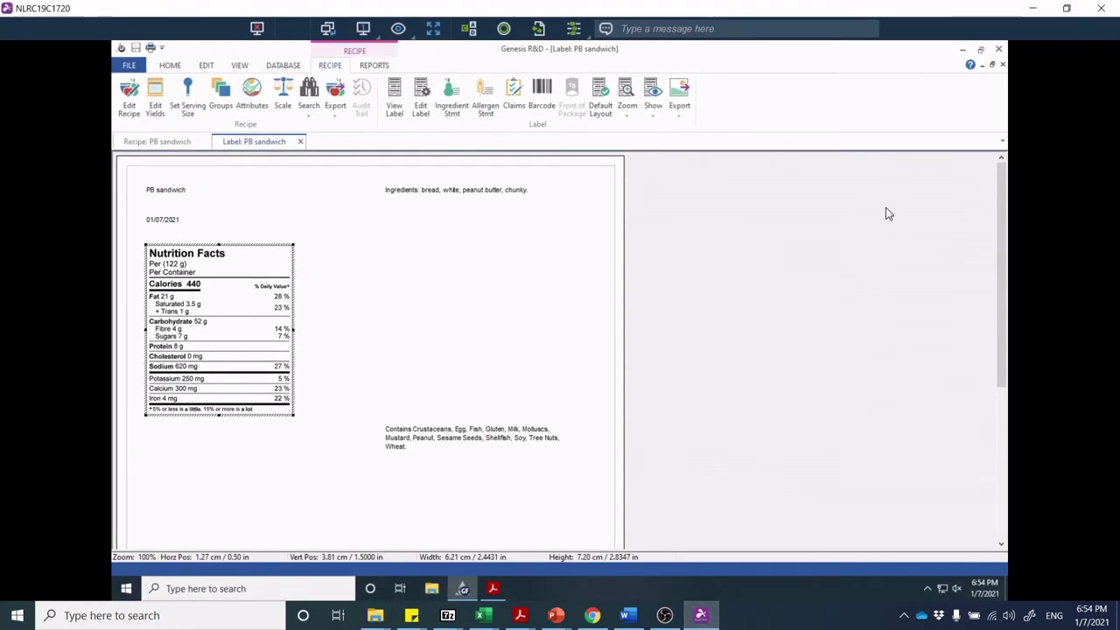
# Maximize the remote session and close the PB sandwich label and recipe.
pyautogui.click(433, 28)
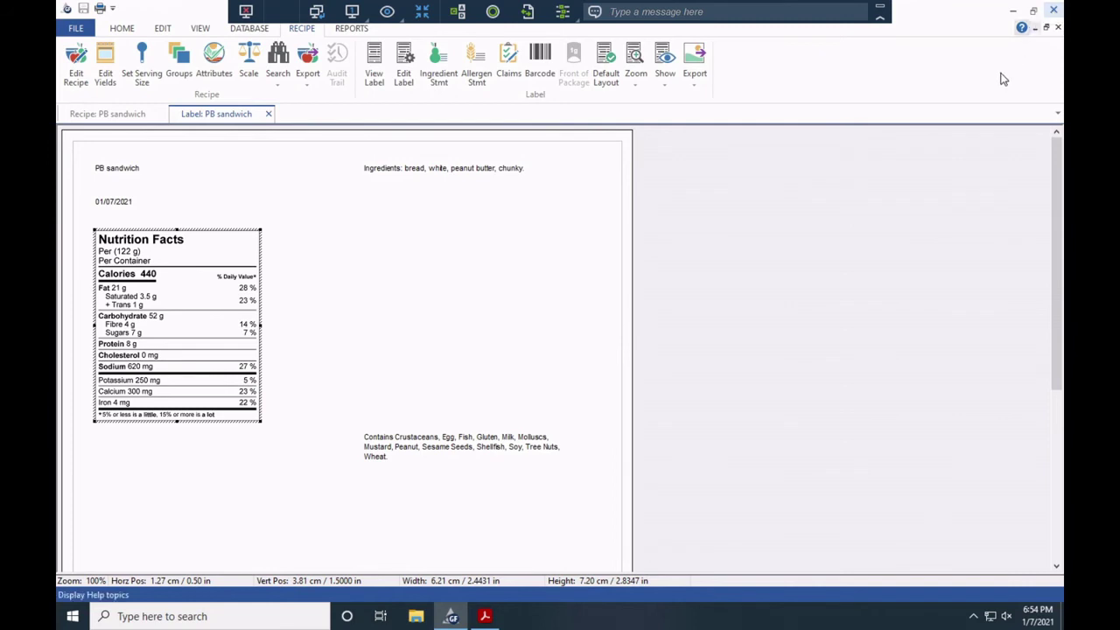
pyautogui.click(1058, 28)
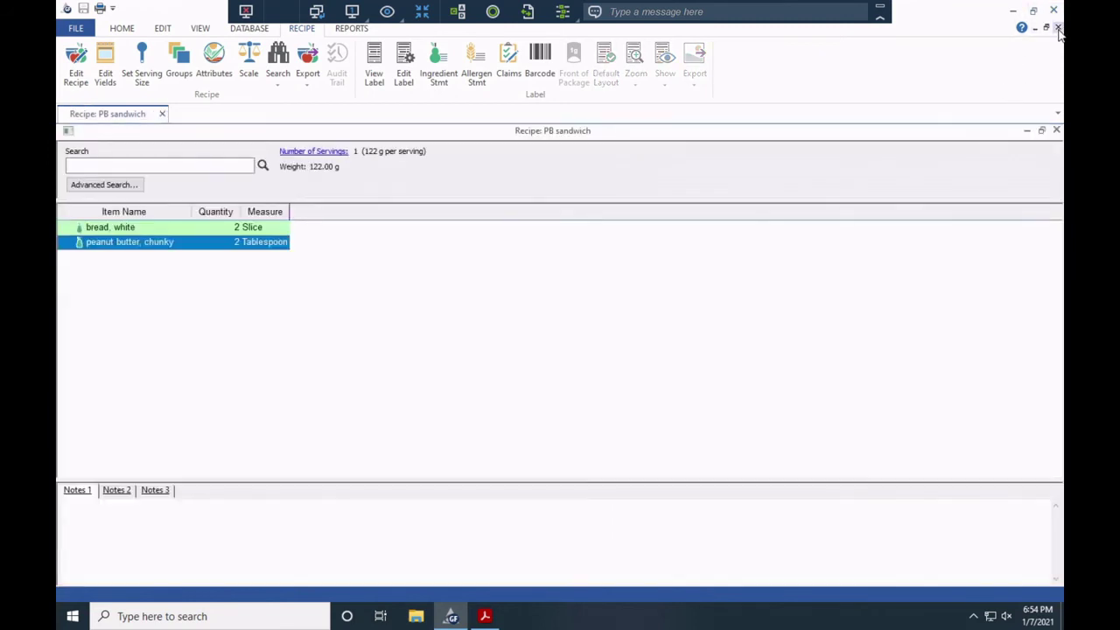
pyautogui.click(1058, 28)
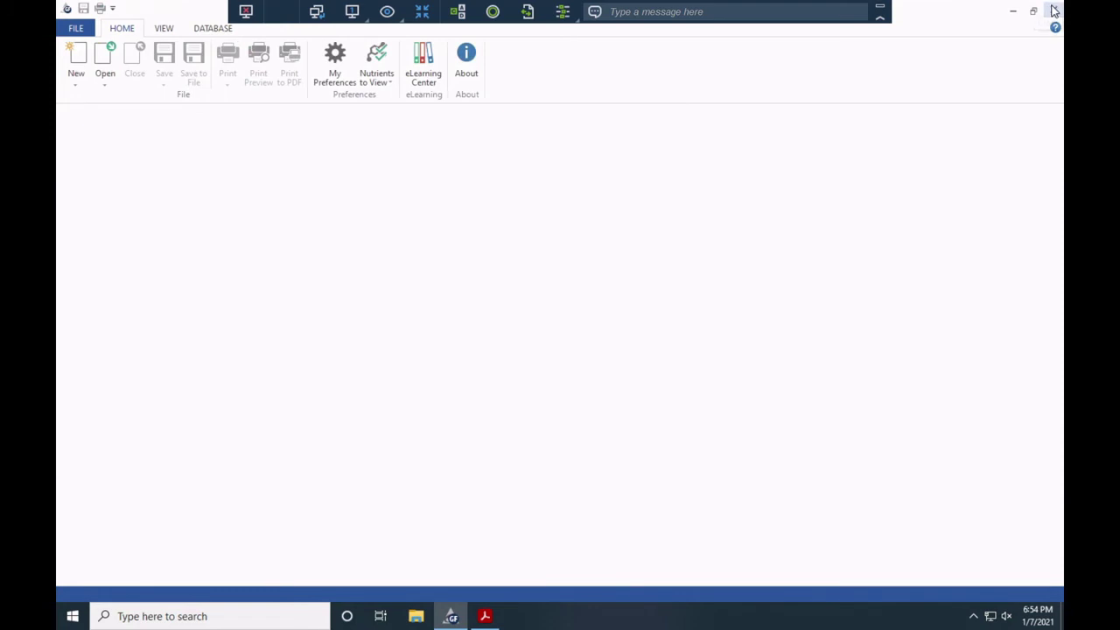
# Bring up the Open from File dialog showing PB sandwich.exl in Capstone Source Files.
pyautogui.click(106, 77)
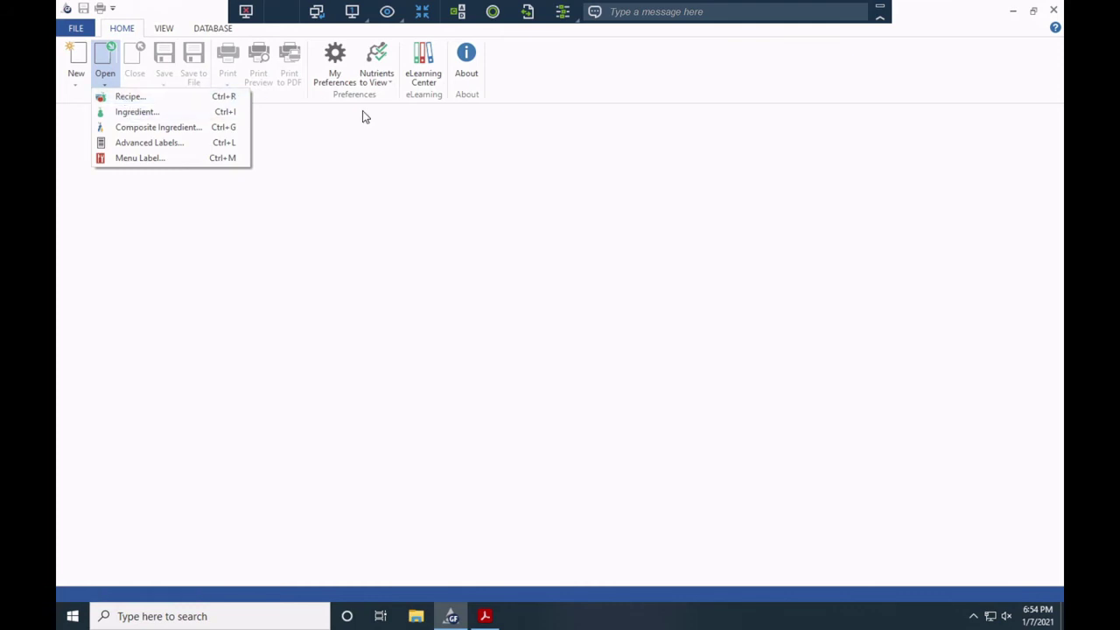
pyautogui.click(371, 178)
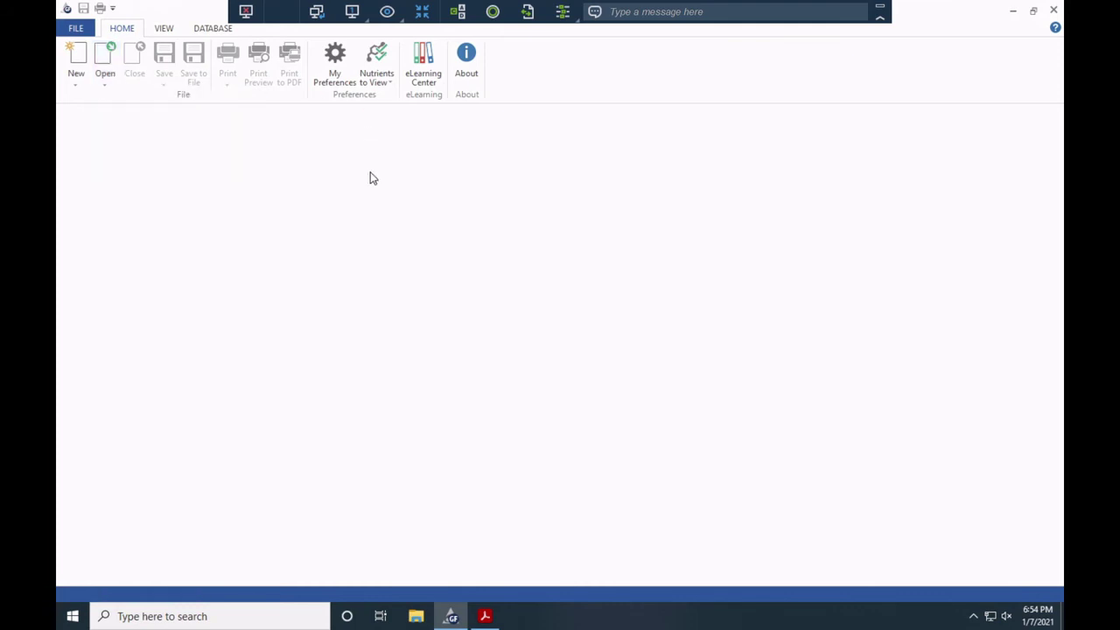
pyautogui.click(84, 30)
pyautogui.moveTo(124, 62)
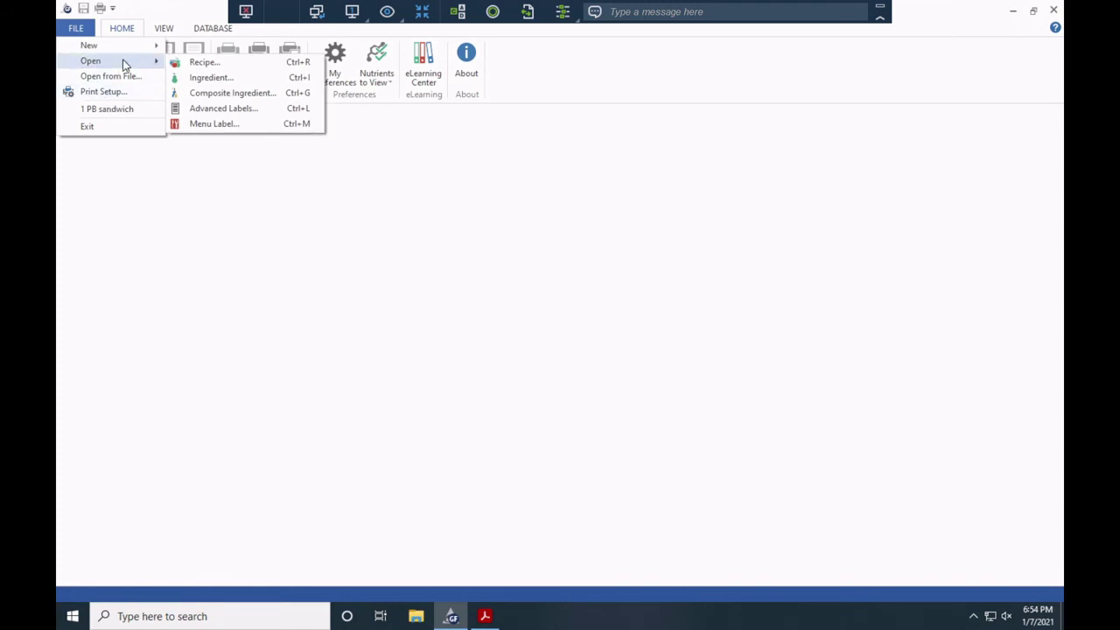
pyautogui.click(126, 78)
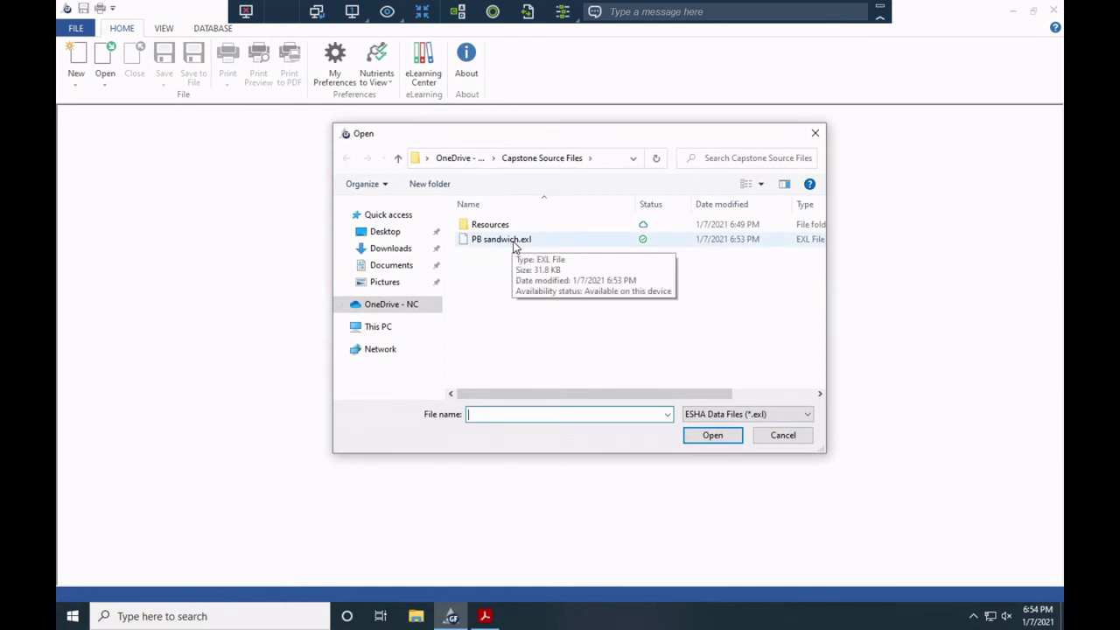
# Reopen PB sandwich.exl, view its nutrition label, then minimize GenesisSQL to reveal Acrobat.
pyautogui.doubleClick(514, 240)
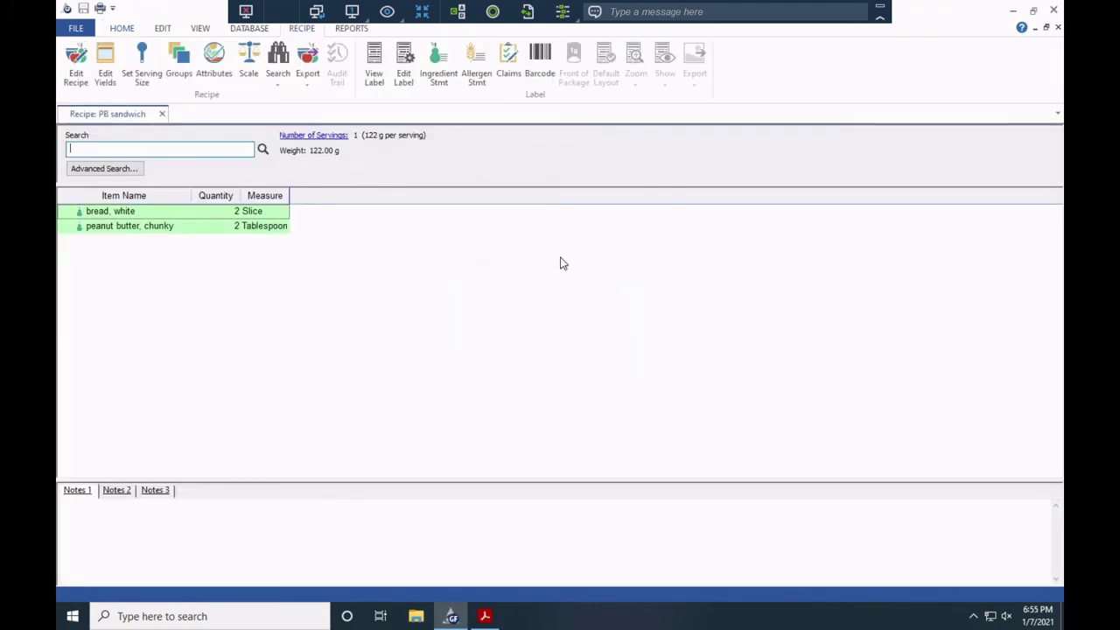
pyautogui.click(375, 60)
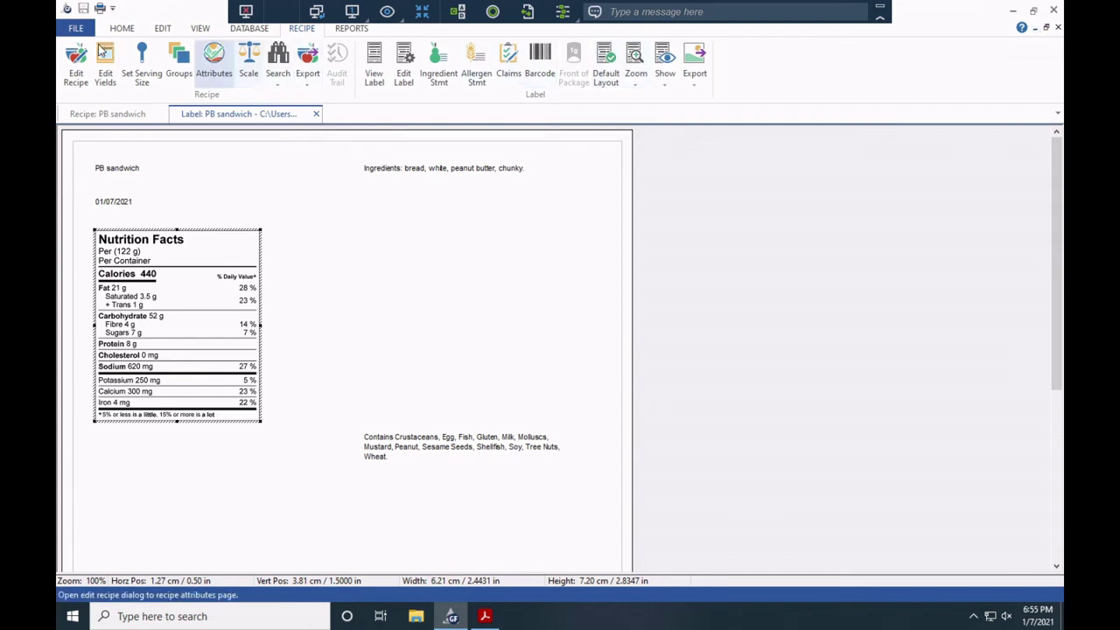
pyautogui.click(76, 29)
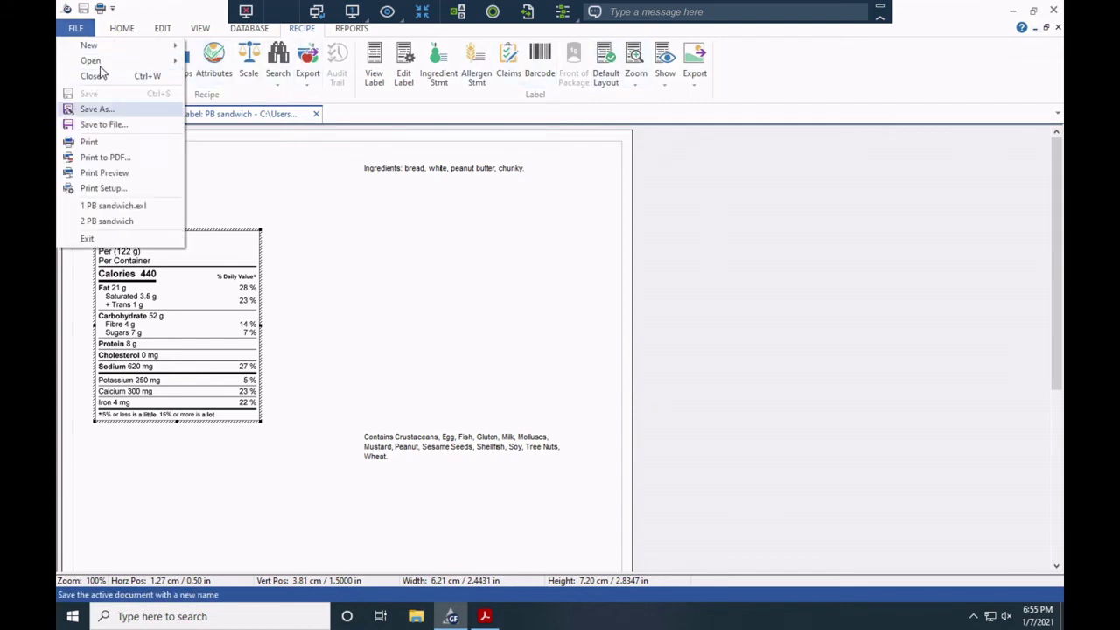
pyautogui.moveTo(103, 63)
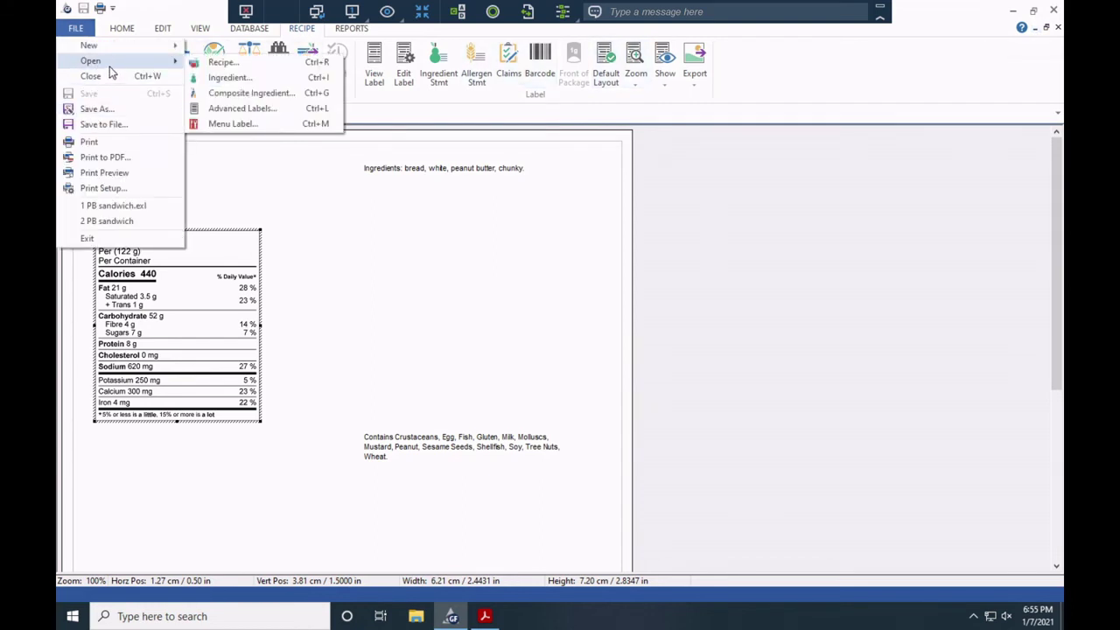
pyautogui.click(986, 186)
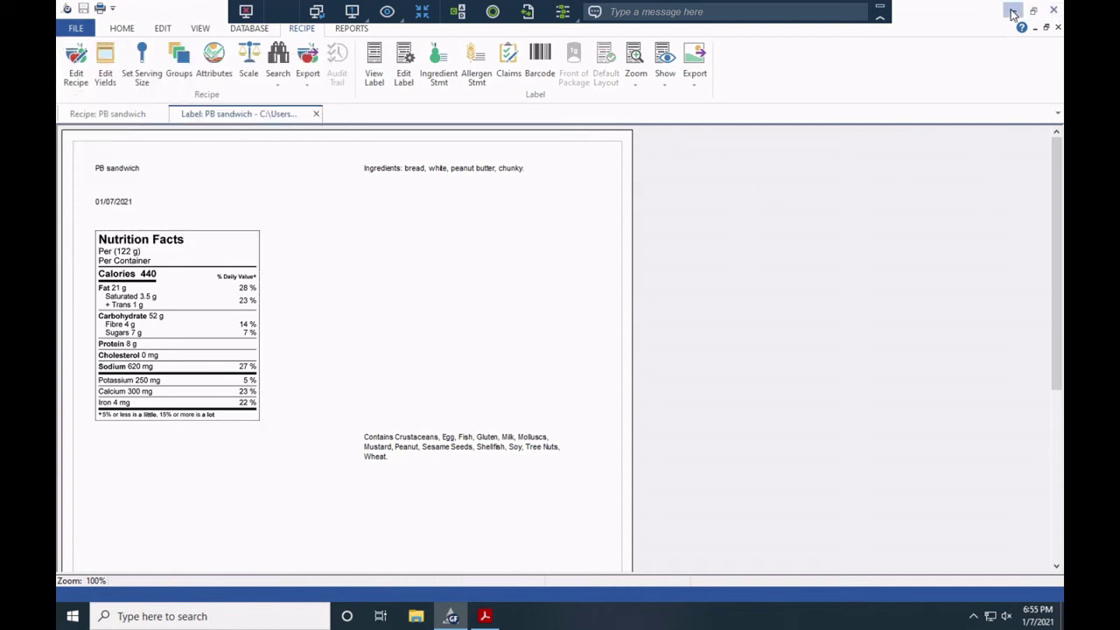
pyautogui.click(1012, 11)
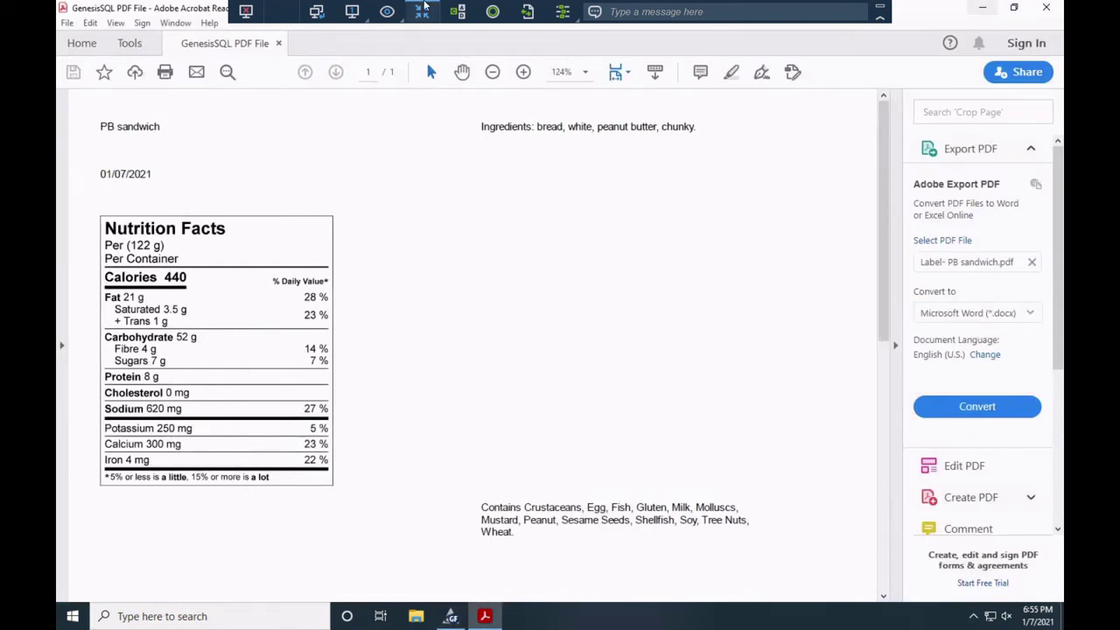